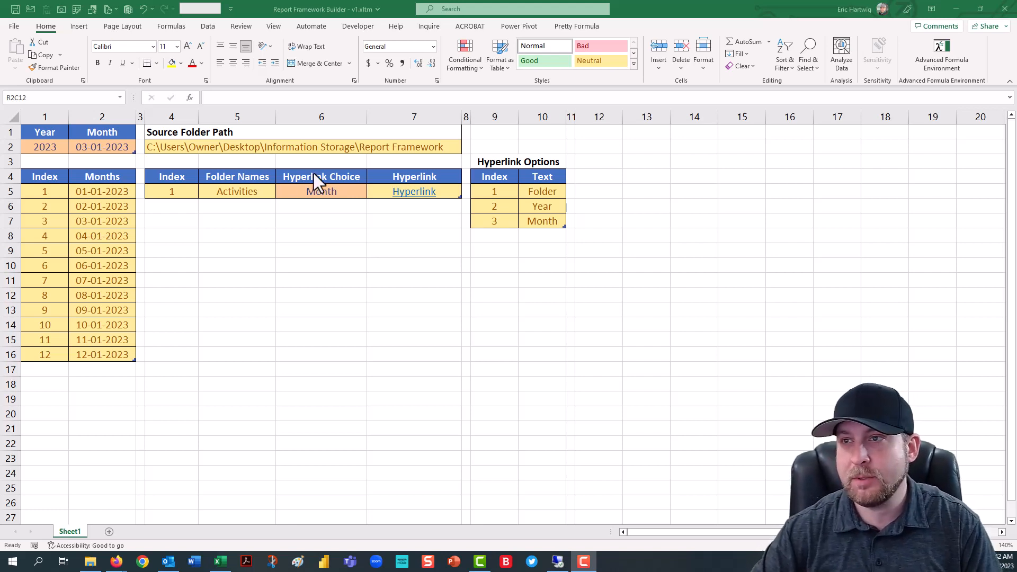
- Enter =tbl_Focus_Date[Year] in cell R2C12 and move that cell one column over to R2C13
left_click(591, 154)
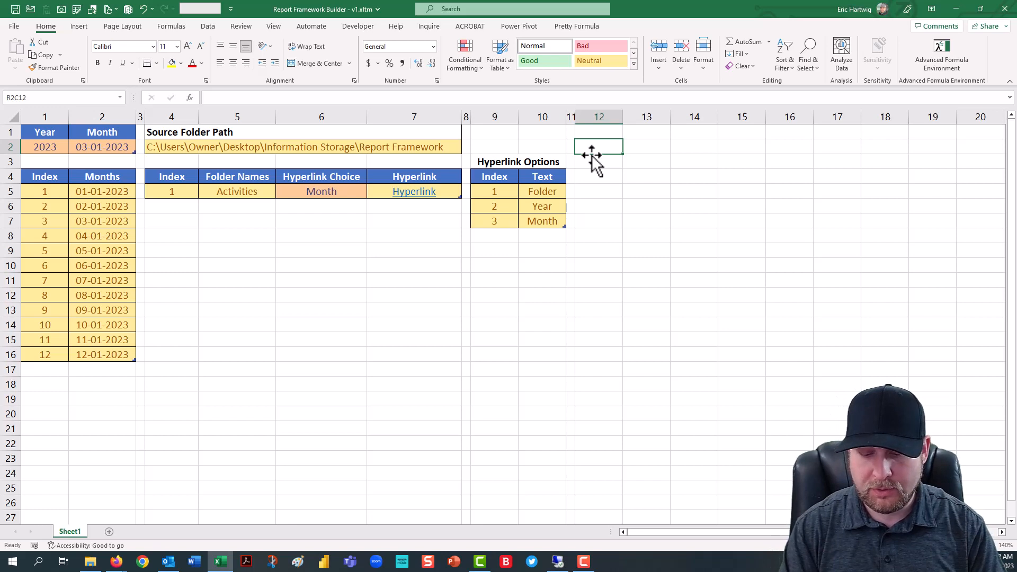
type("tbl")
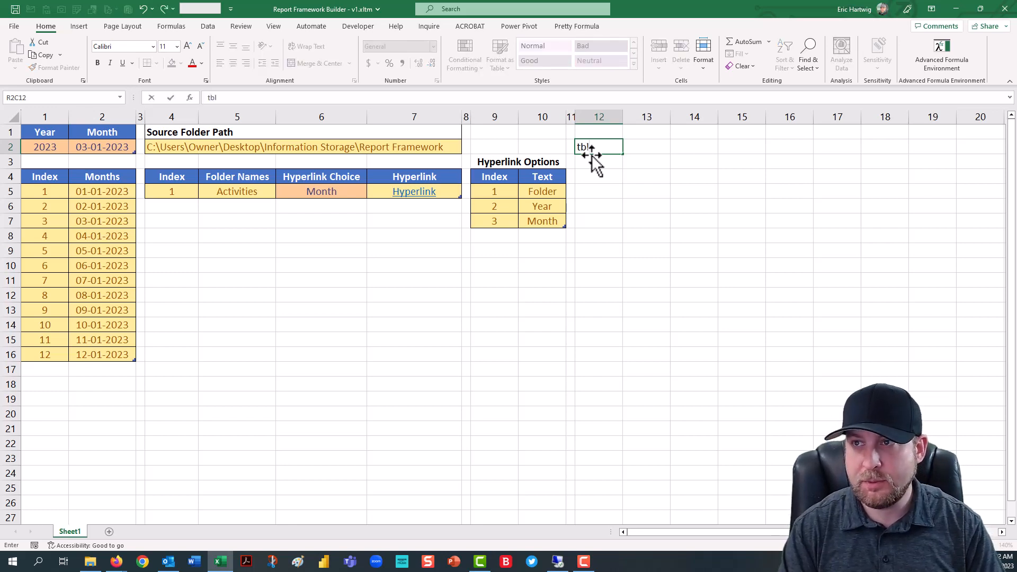
key("BackSpace")
key("BackSpace")
key("BackSpace")
type("=tbl")
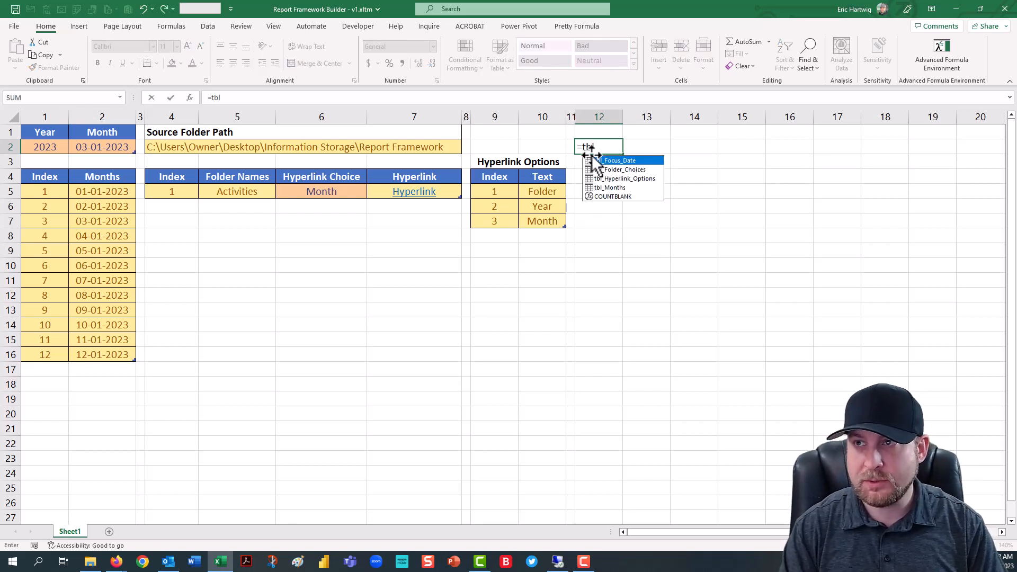
key("Tab")
type("[")
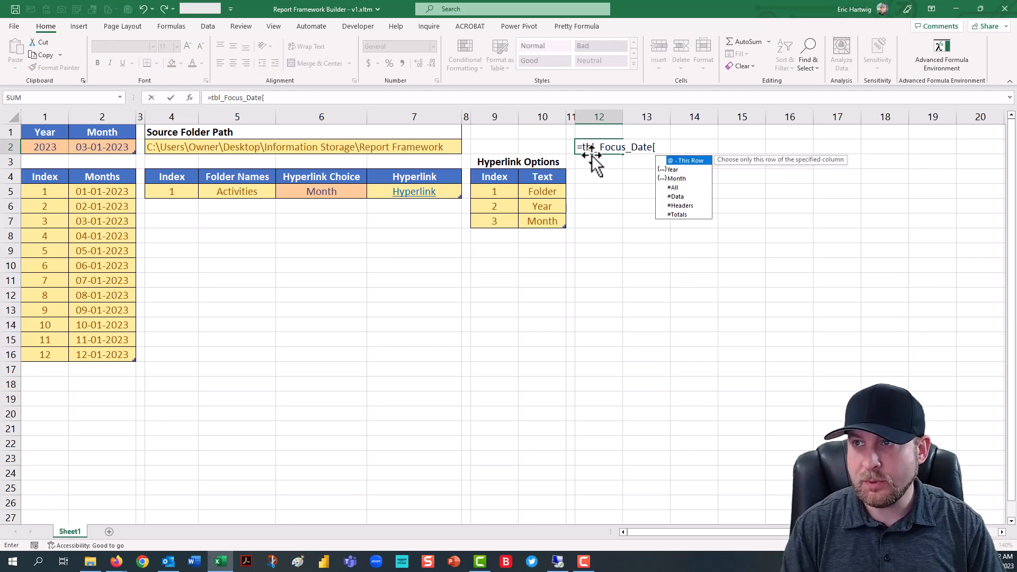
key("Tab")
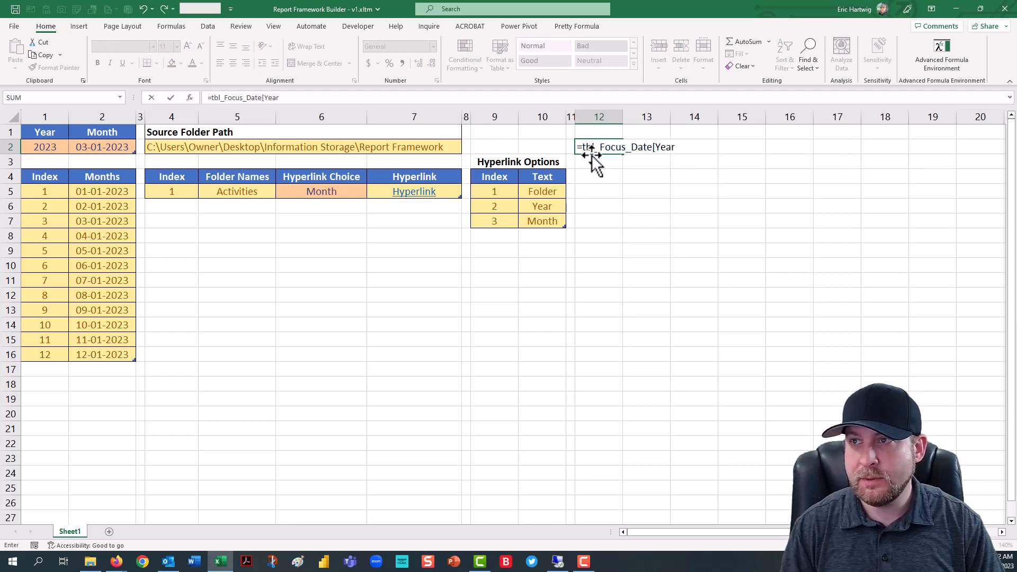
type("]")
key("Tab")
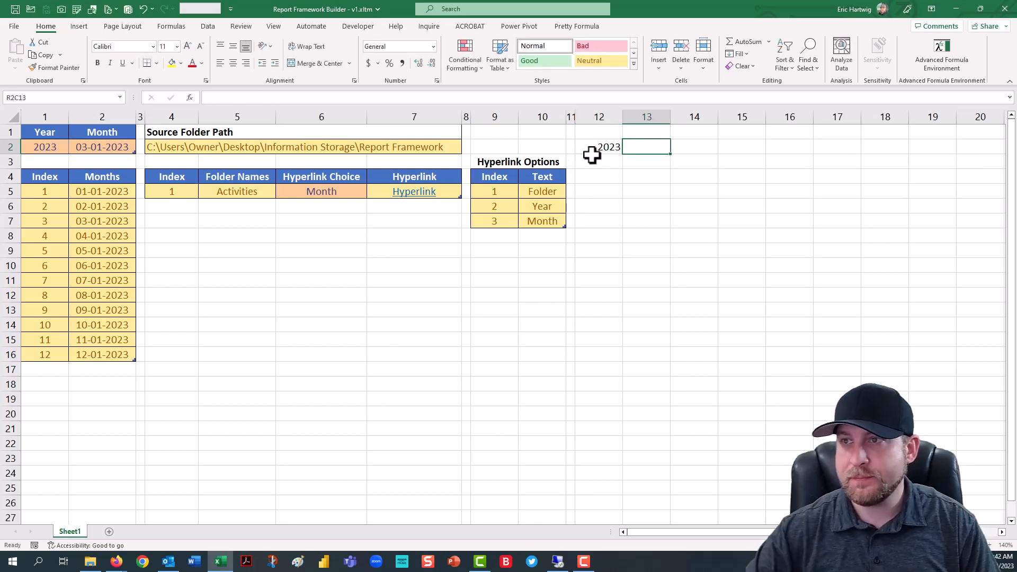
left_click(590, 146)
left_click_drag(616, 155, 643, 149)
- Begin a formula in R3C13 that joins an absolute reference to the year cell R2C13 with a "\" separator
left_click(645, 161)
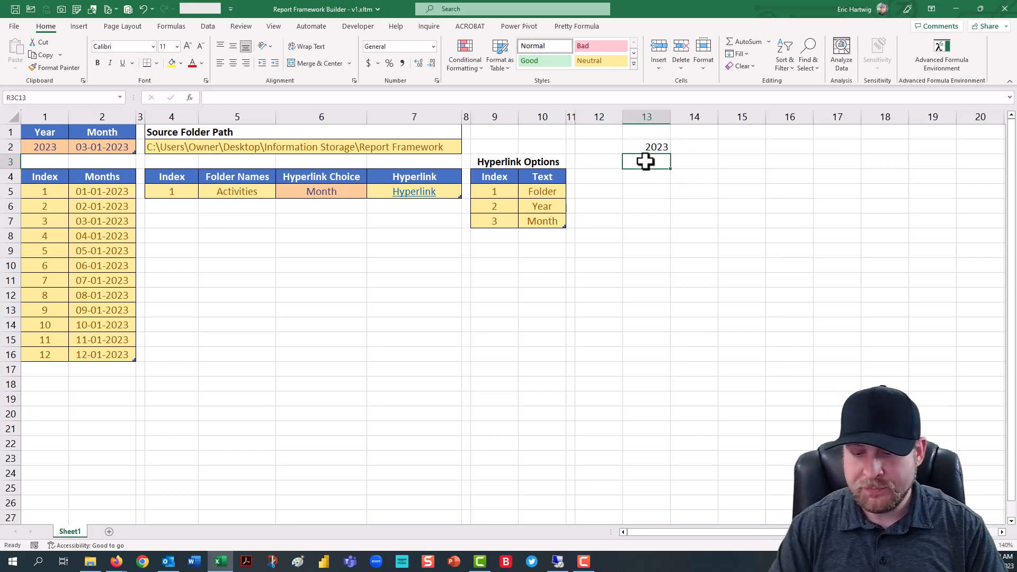
type("=")
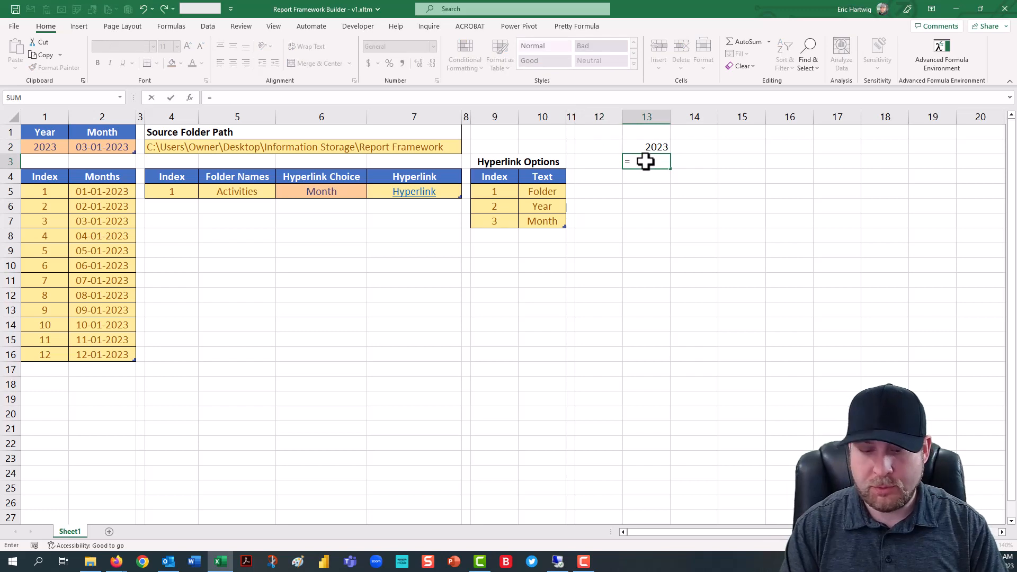
type("tbl")
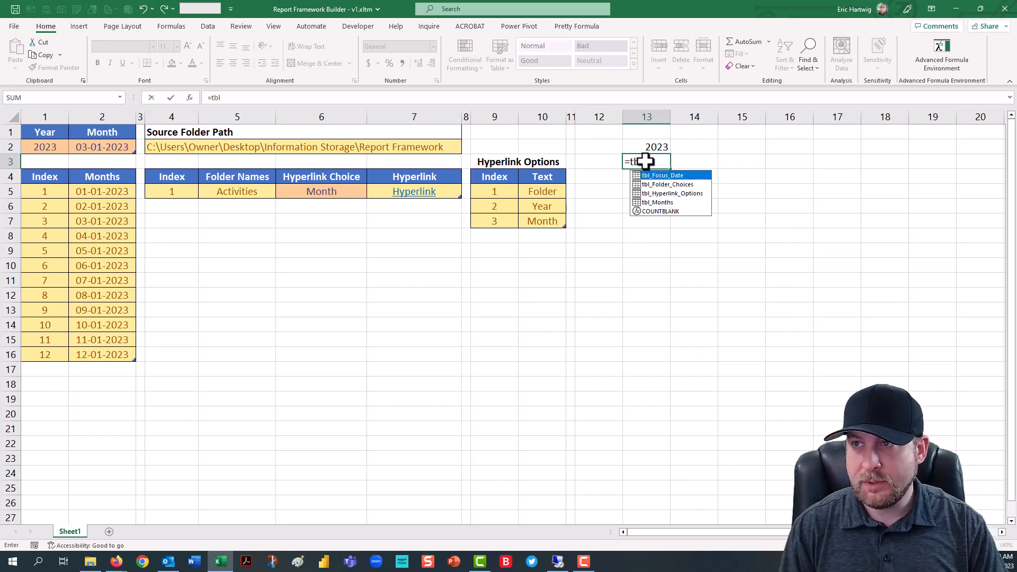
key("BackSpace")
key("BackSpace")
key("BackSpace")
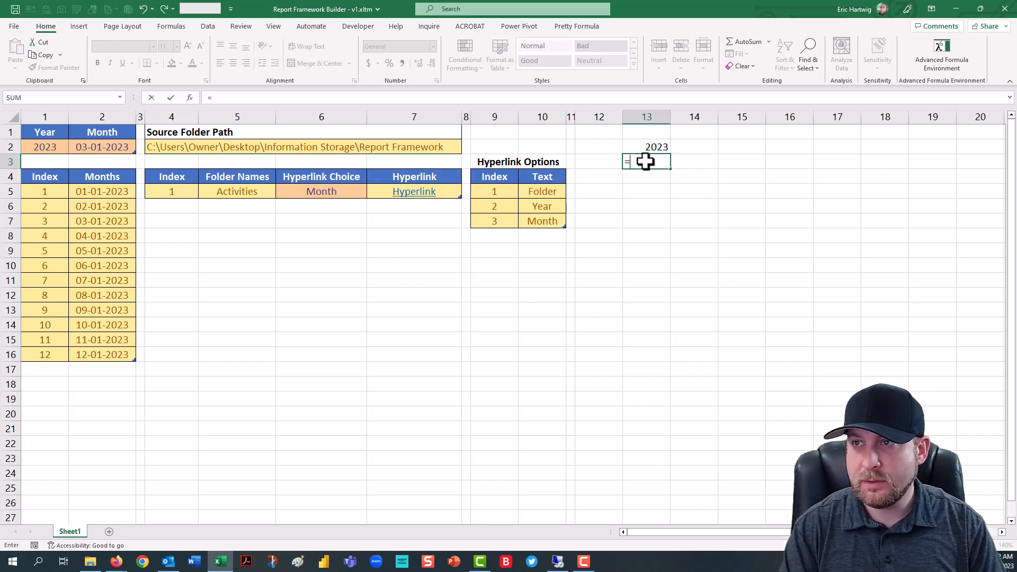
key("Up")
key("F4")
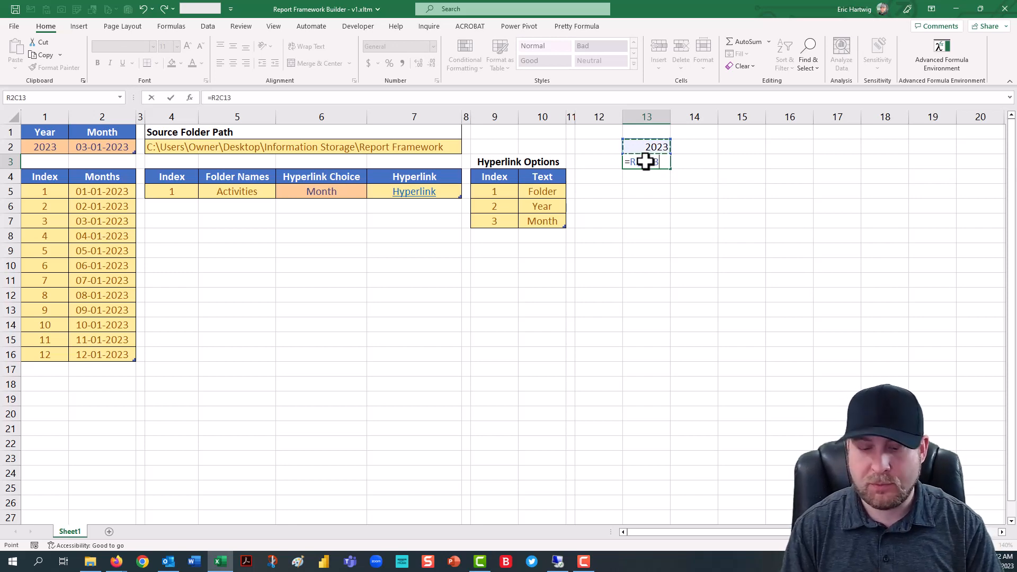
type("& \"\\")
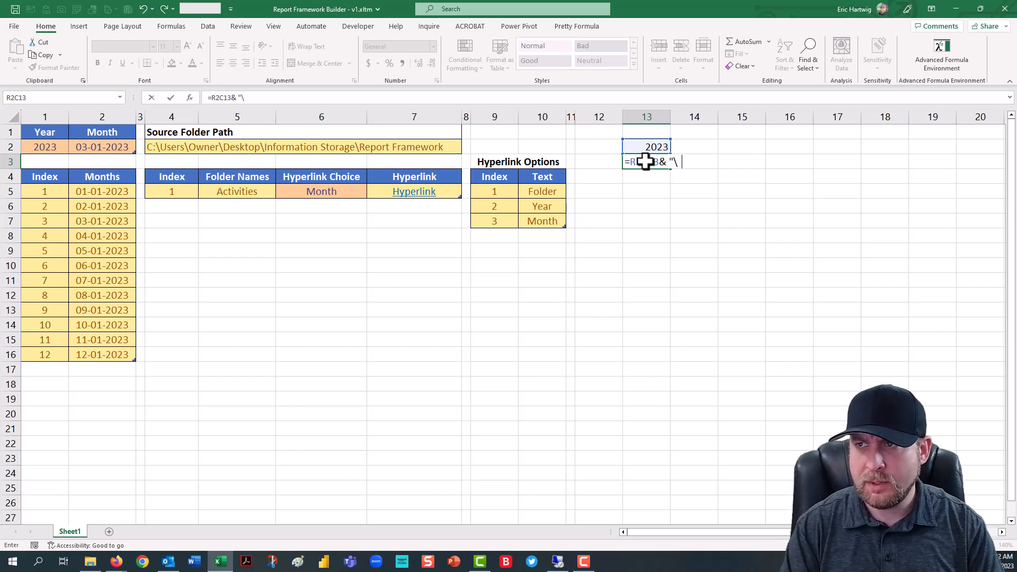
type("\" &")
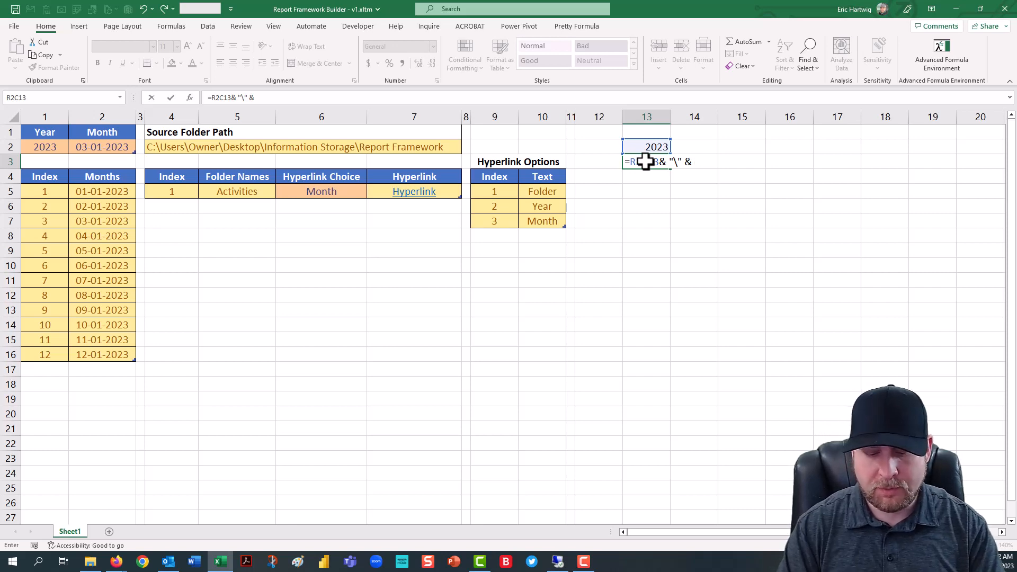
type("tbl")
- Complete the R3C13 formula with tbl_Months[Months] and autofit column 13 to the year\month paths
key("Down")
key("Down")
key("Down")
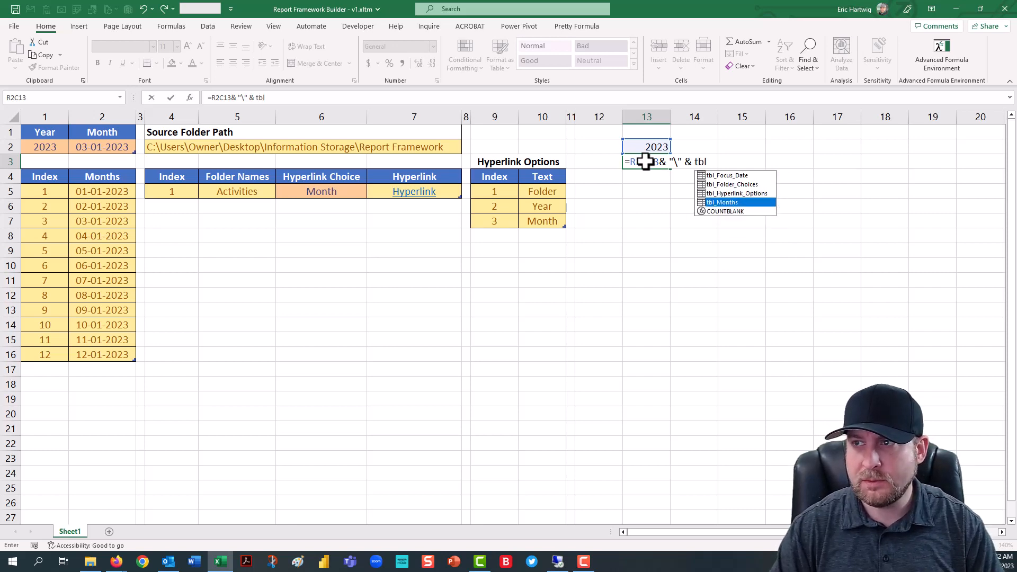
key("Tab")
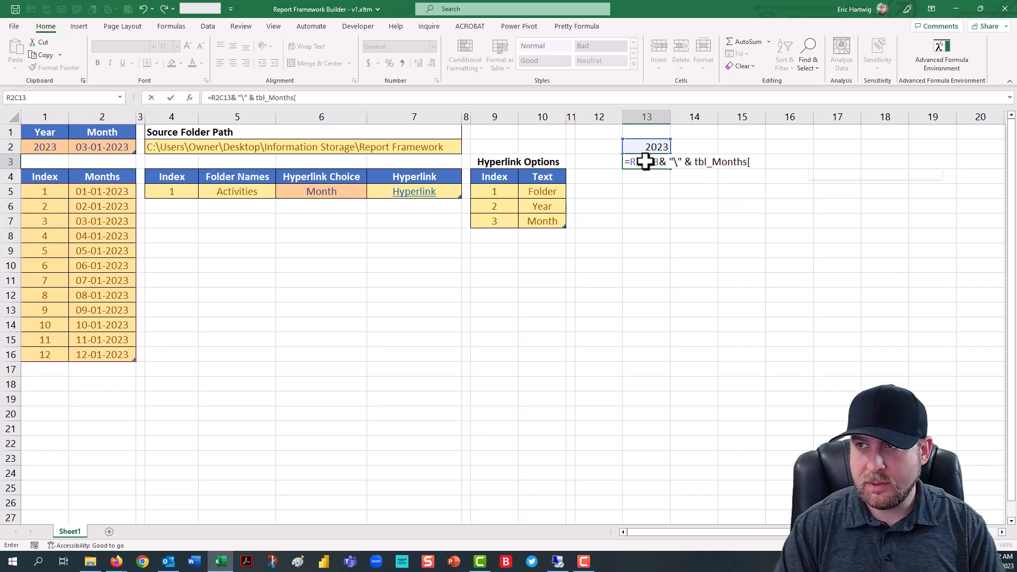
type("[")
key("Down")
key("Down")
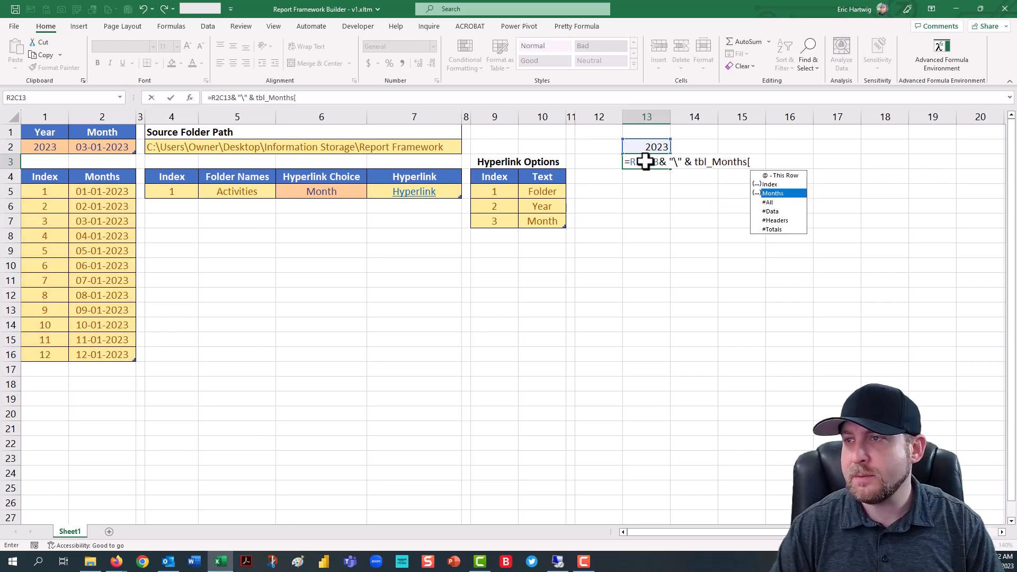
key("Tab")
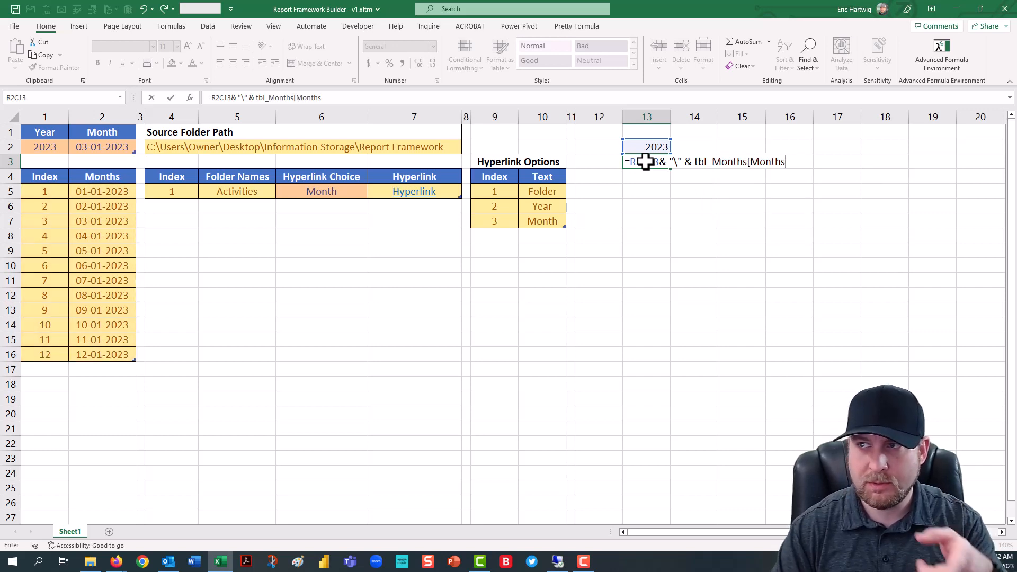
type("]")
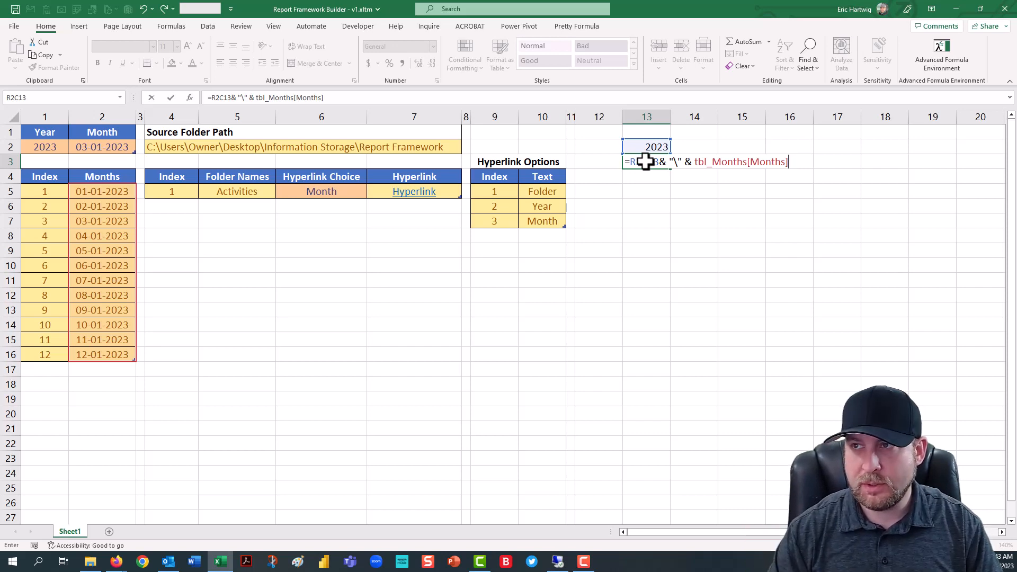
key("Return")
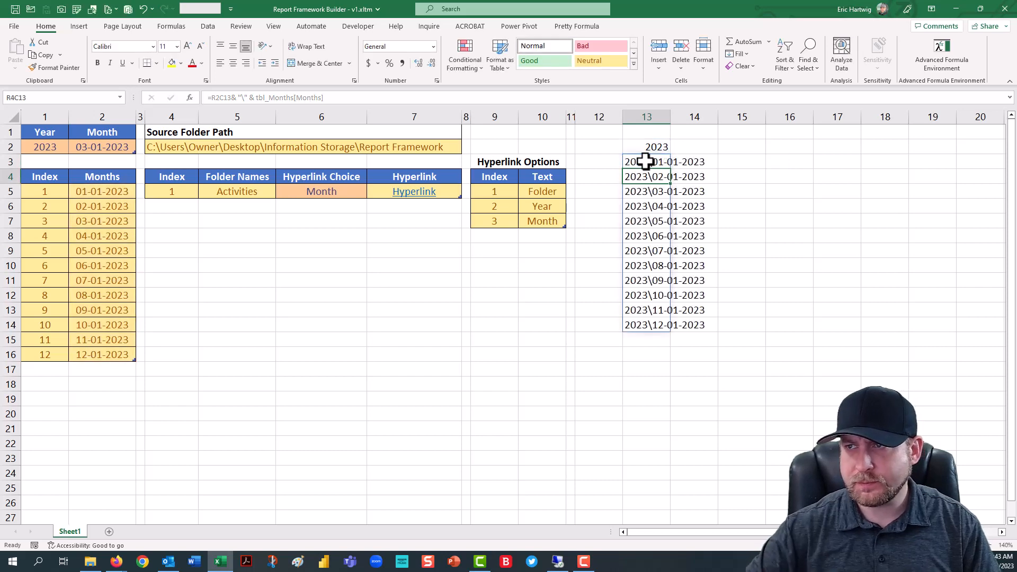
double_click(671, 118)
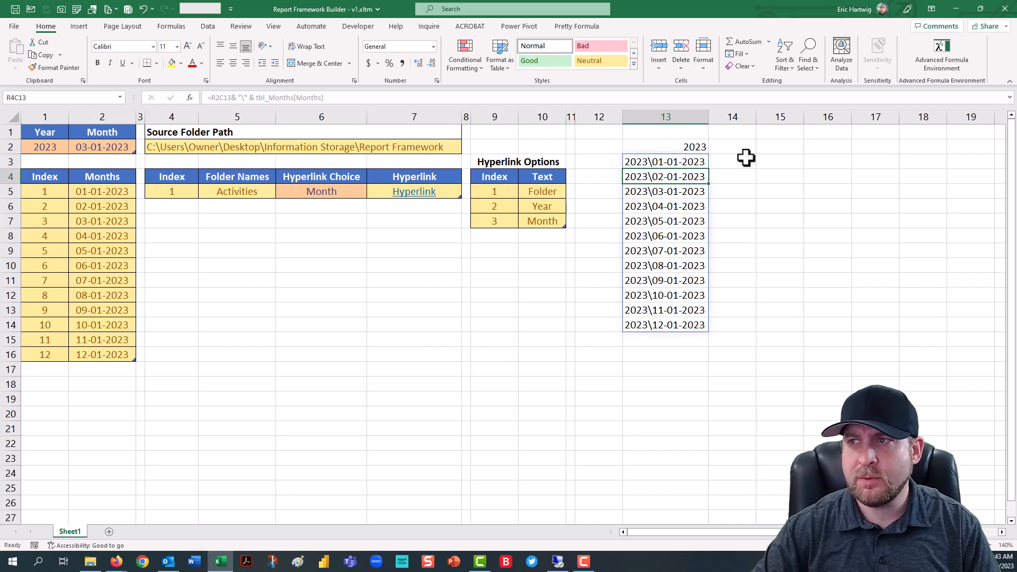
- Begin a non-spilling version of the path formula in R3C15 with =R2C13 & "\" &
left_click(768, 149)
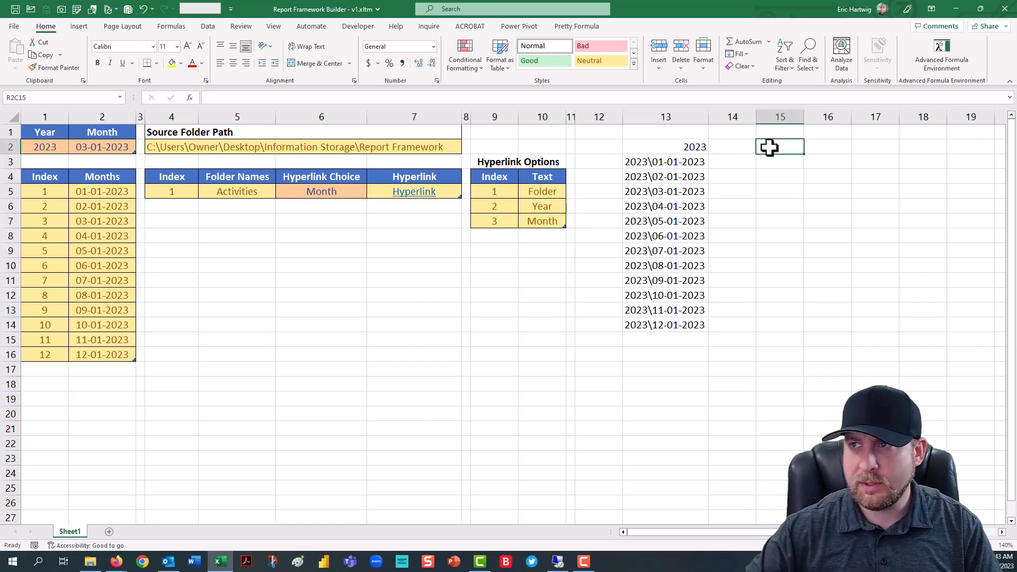
key("Down")
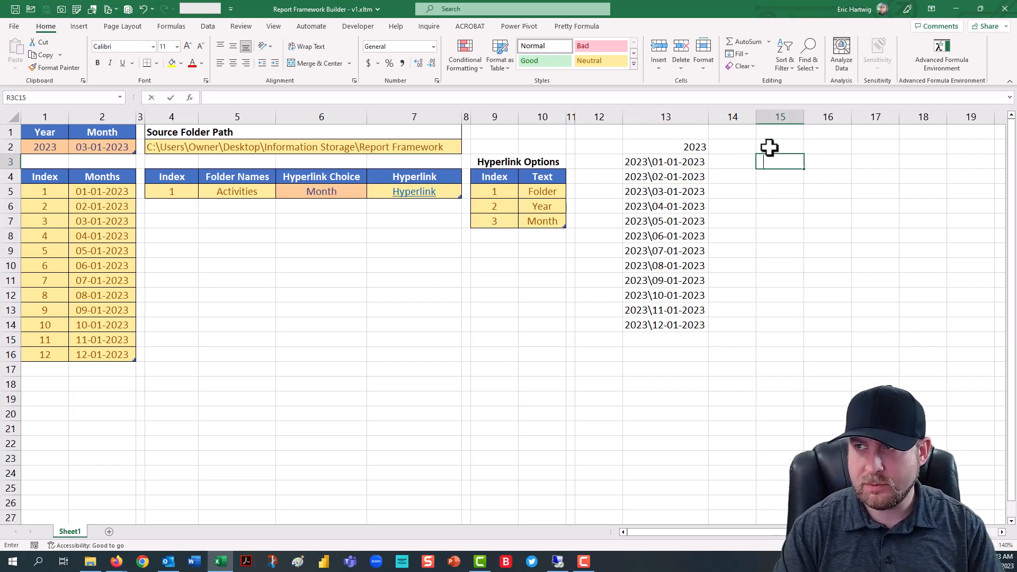
type("=")
key("Up")
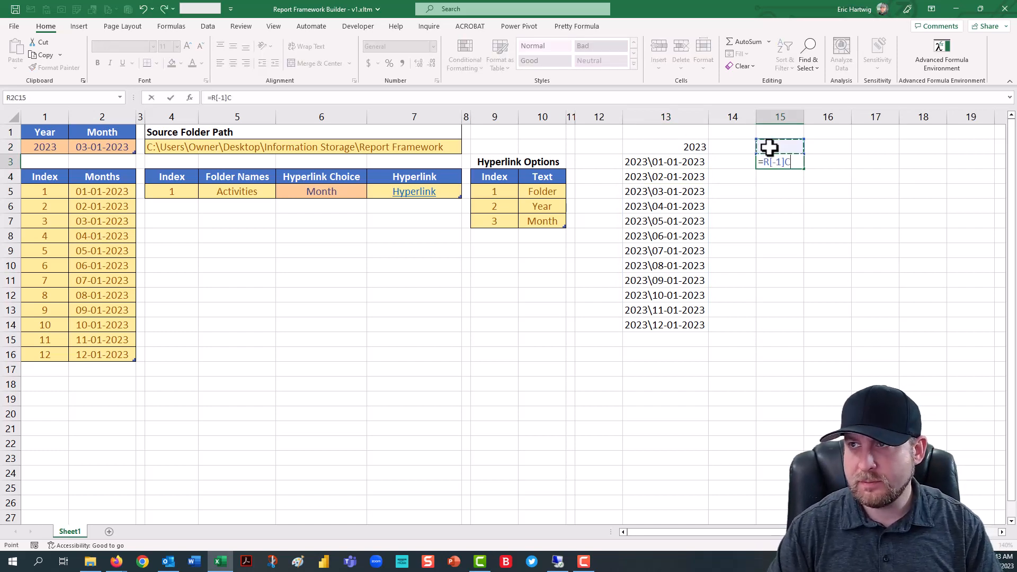
key("Left")
key("Left")
type(",")
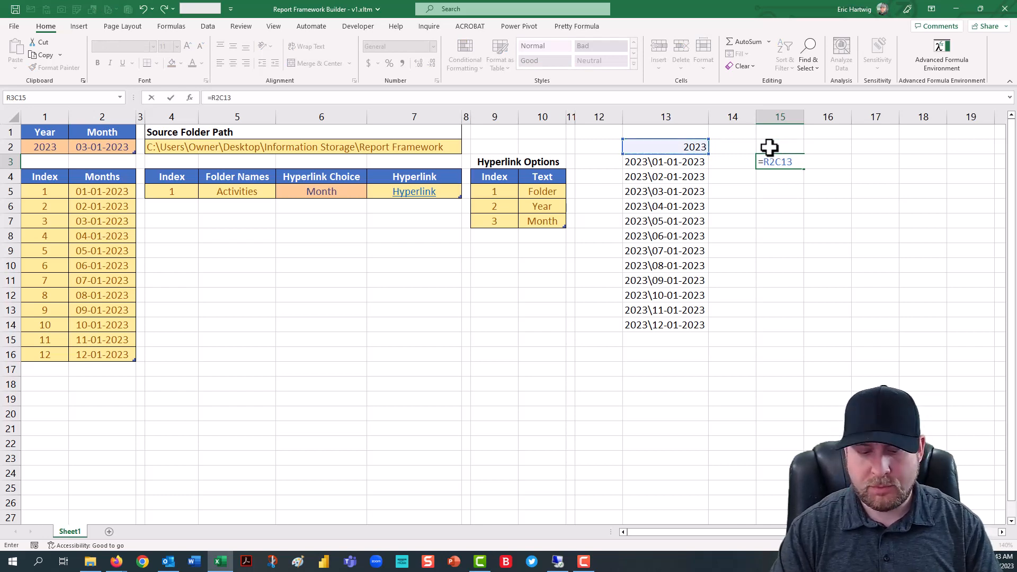
type(" & \"\\\" &")
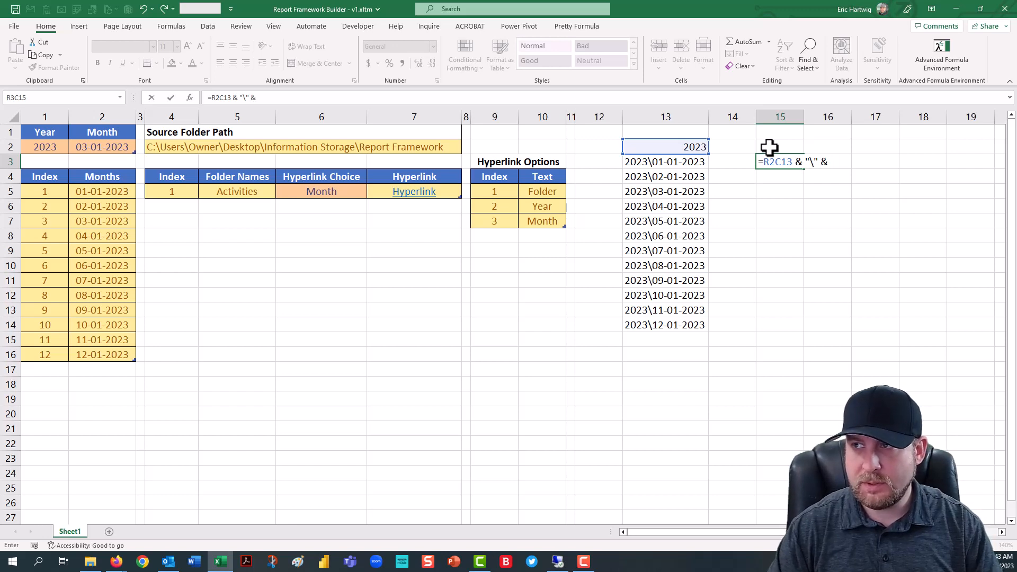
- Finish the R3C15 formula with the first month as row-relative reference R[2]C2, and fill it down to row 14
left_click(117, 189)
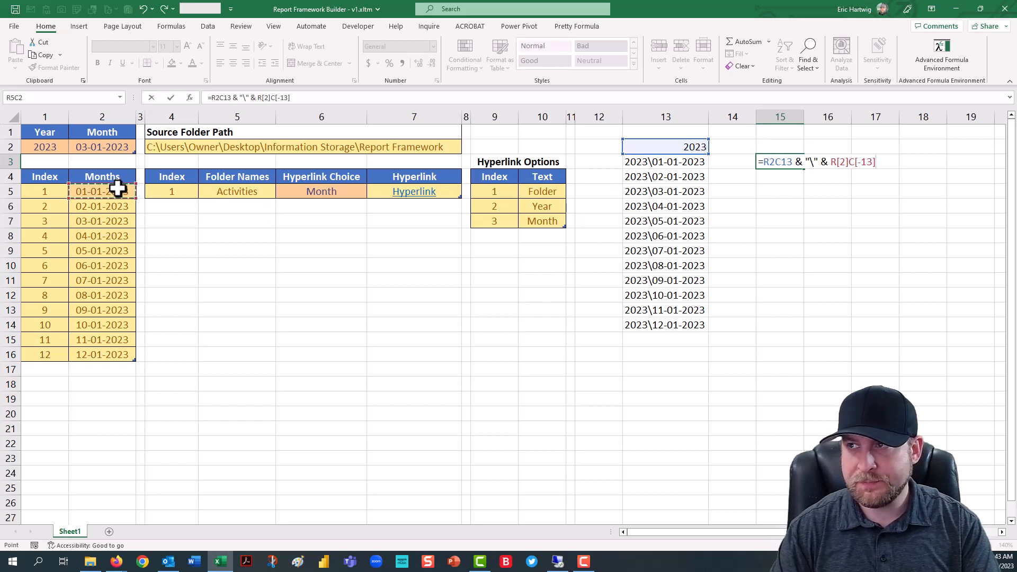
key("F4")
key("F4")
key("F4")
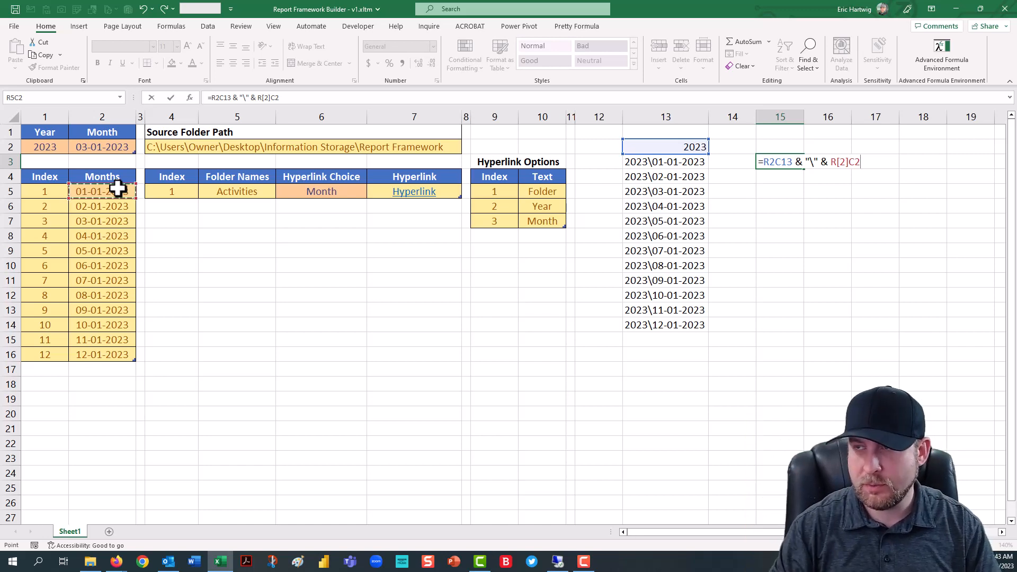
key("Return")
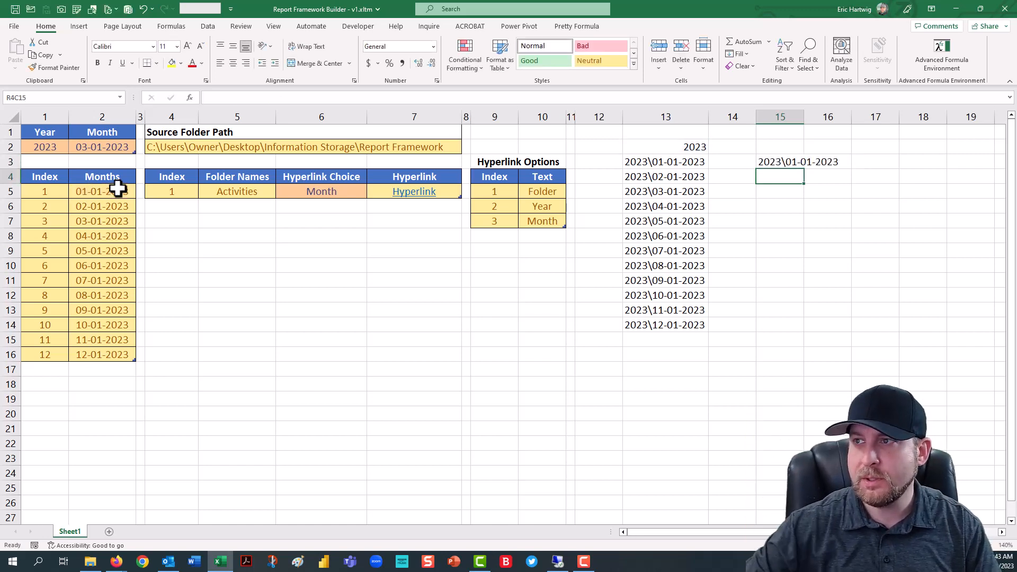
left_click(779, 161)
left_click_drag(804, 169, 795, 332)
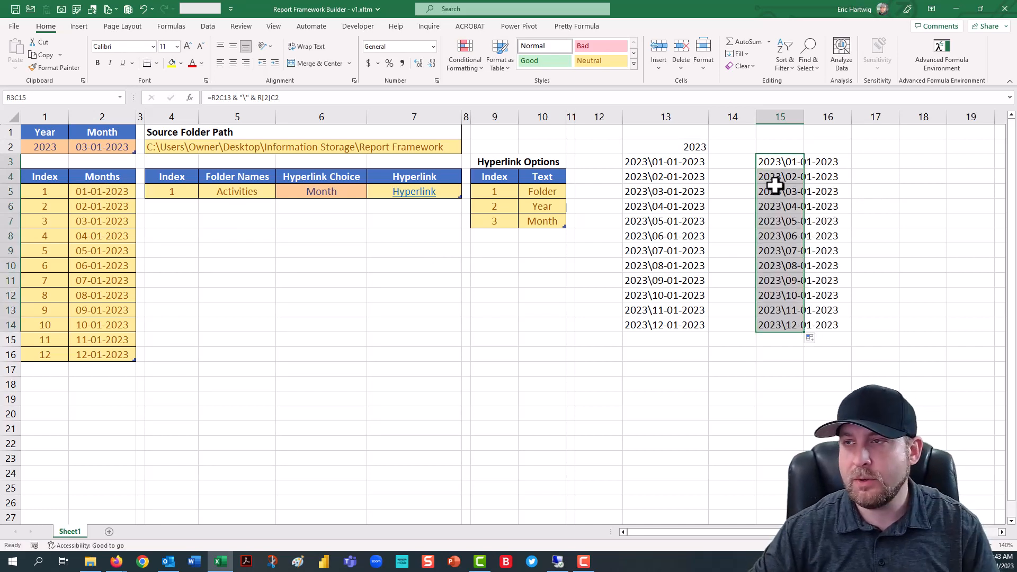
- Fill cells R2C12 through R14C12, beside the folder paths, with the text MD
left_click(677, 160)
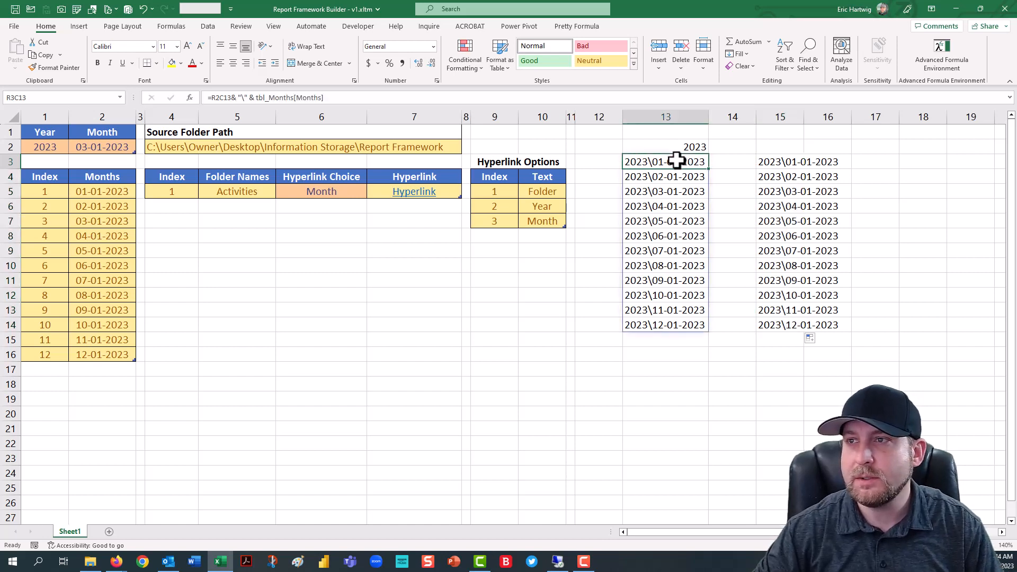
left_click(609, 159)
left_click_drag(609, 147, 611, 320)
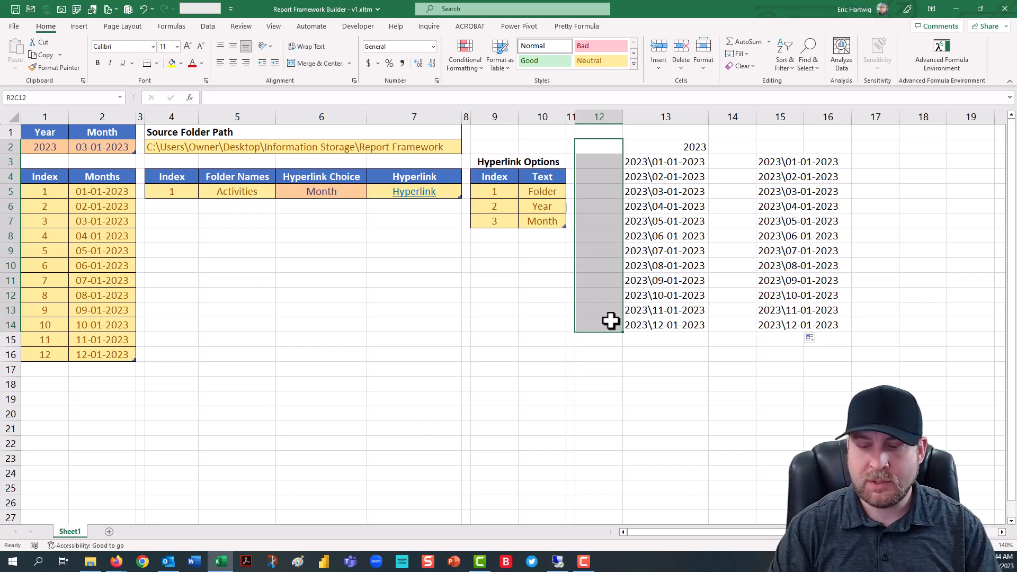
type("MD")
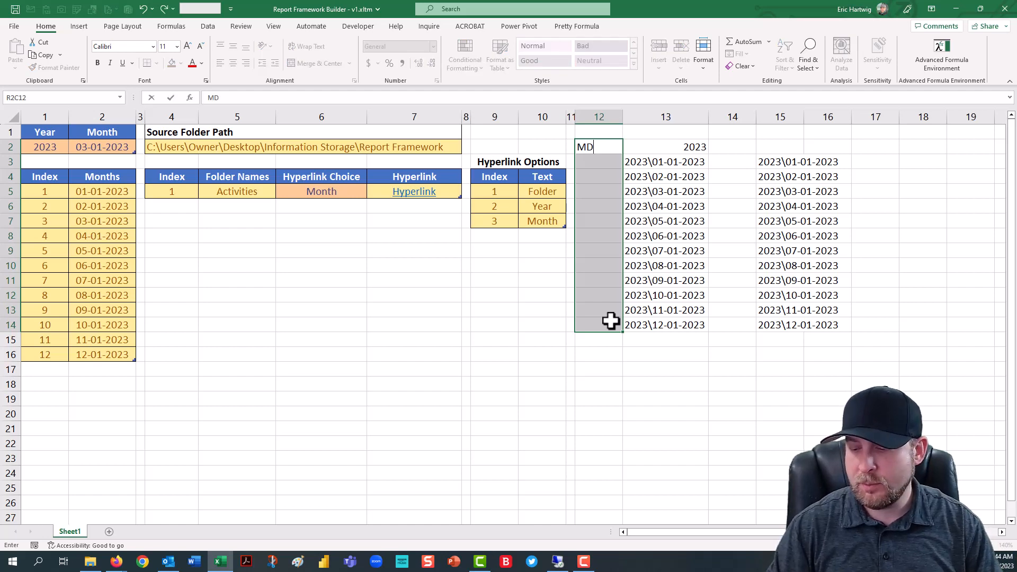
key("ctrl+Return")
key("ctrl+q")
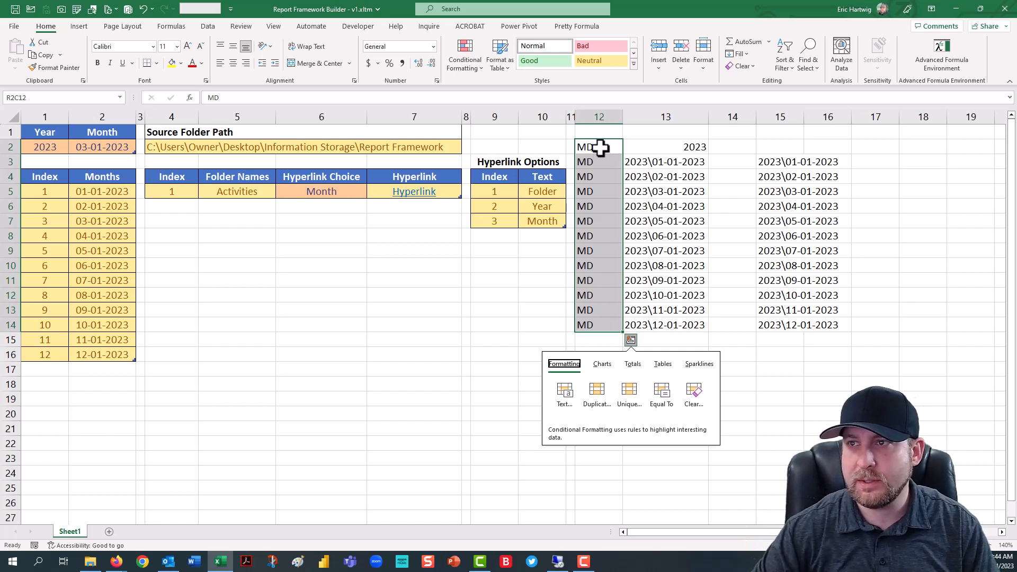
- Copy the MD commands together with their year and month paths in R2C12:R14C13
left_click_drag(601, 148, 662, 326)
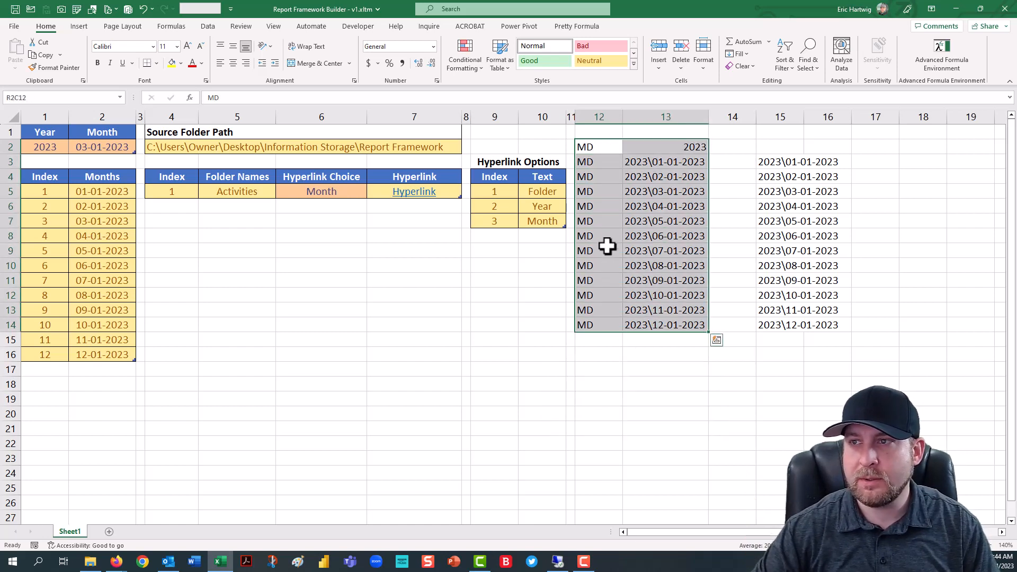
right_click(612, 175)
left_click(639, 218)
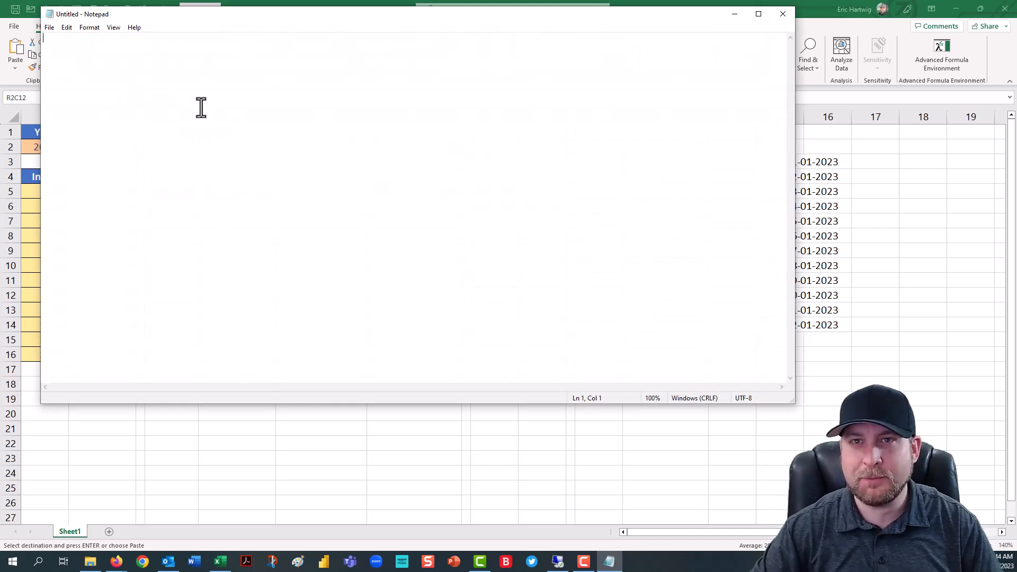
- Paste the copied MD commands into the blank Notepad document and enter 2023 - Create Folder Directory.bat as its save name
key("ctrl+v")
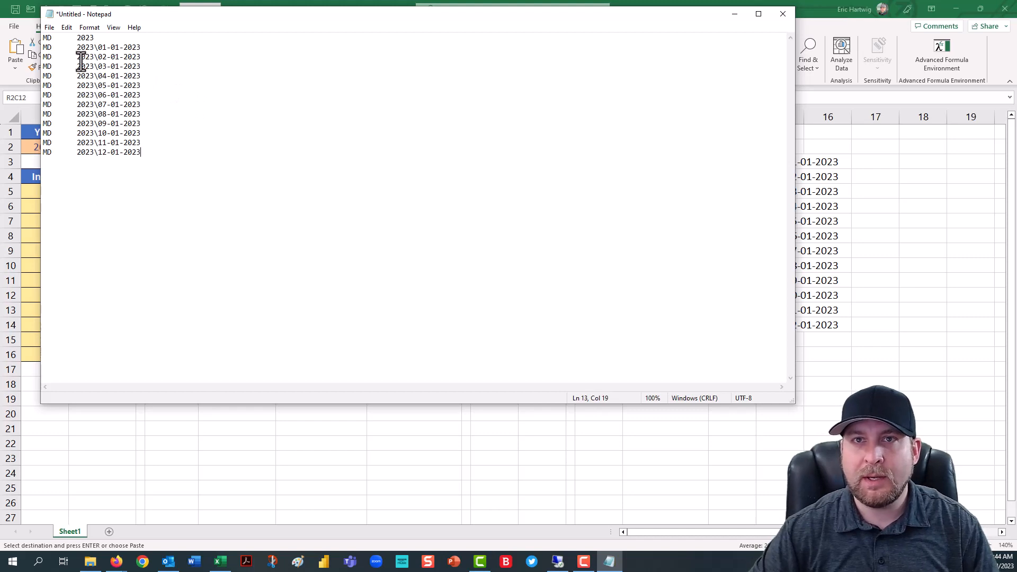
left_click(46, 27)
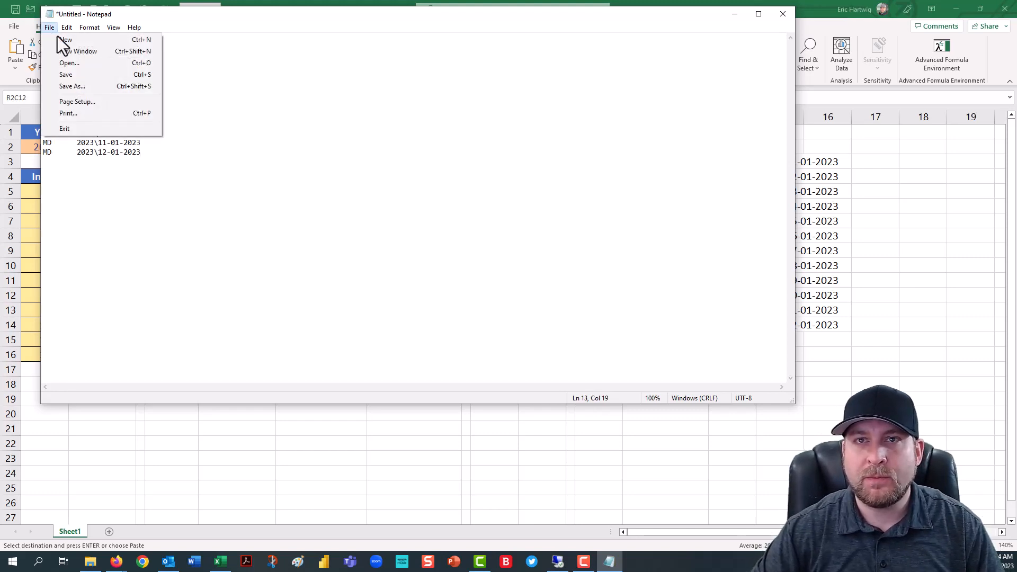
left_click(89, 86)
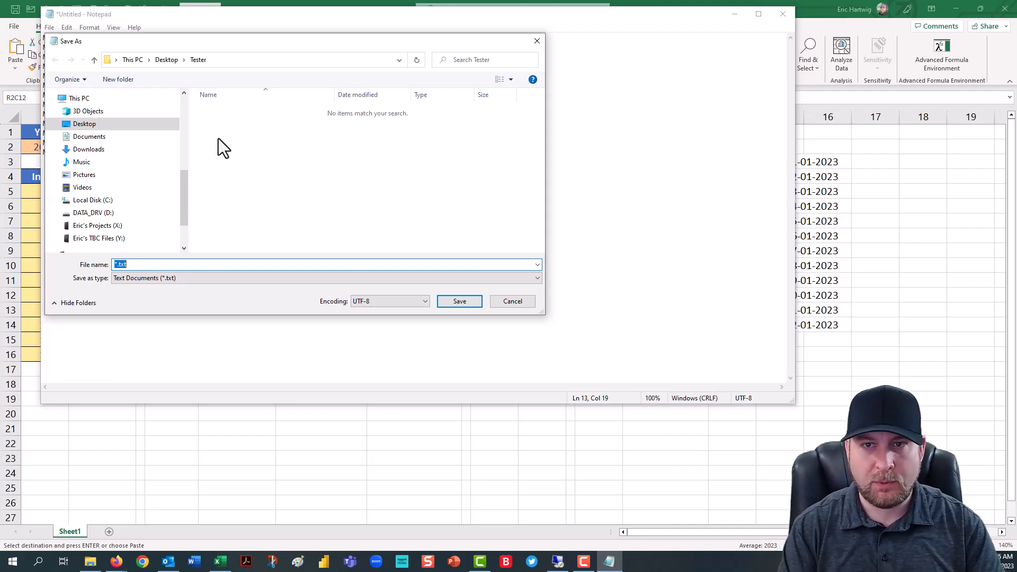
type("202")
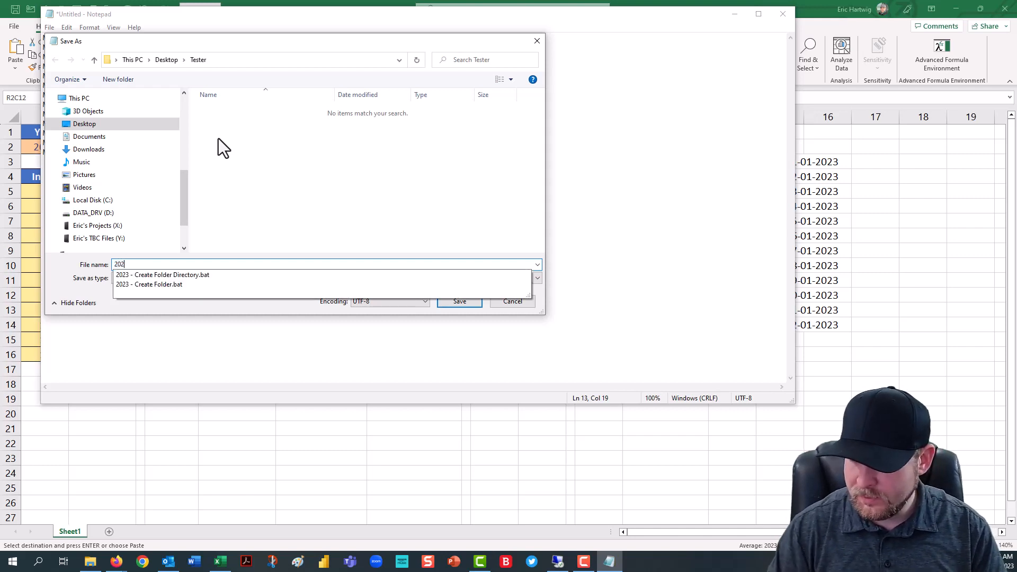
type("3 -")
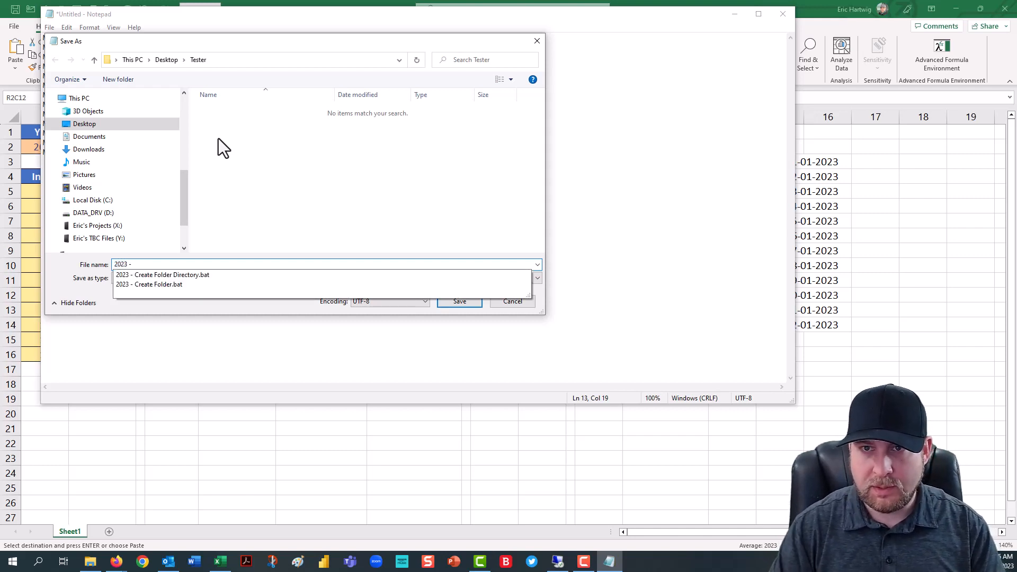
key("Down")
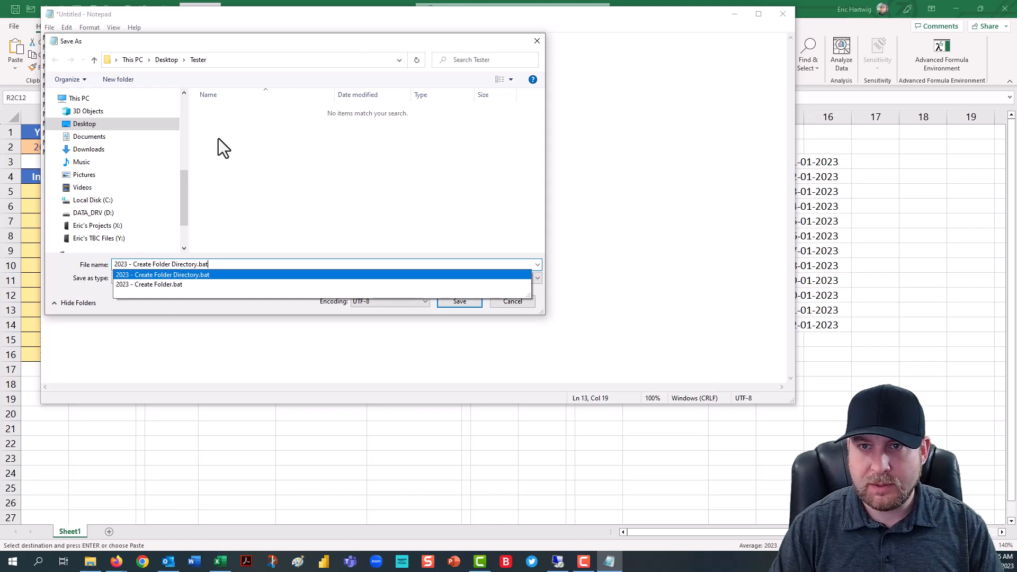
key("Tab")
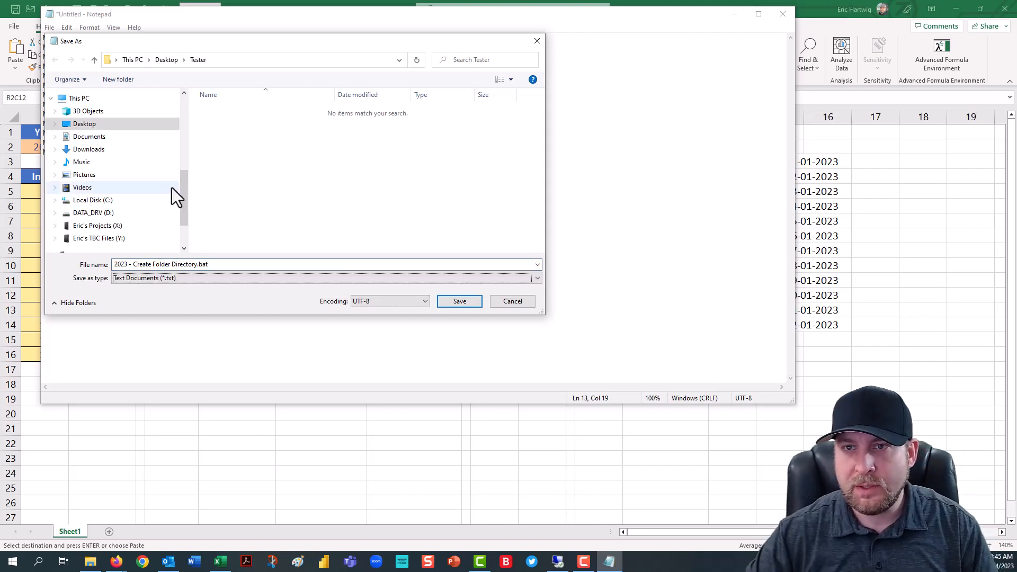
- Re-enter the file name's .bat extension, save the batch file in the Tester folder on the Desktop, and close Notepad
left_click(248, 264)
left_click(247, 264)
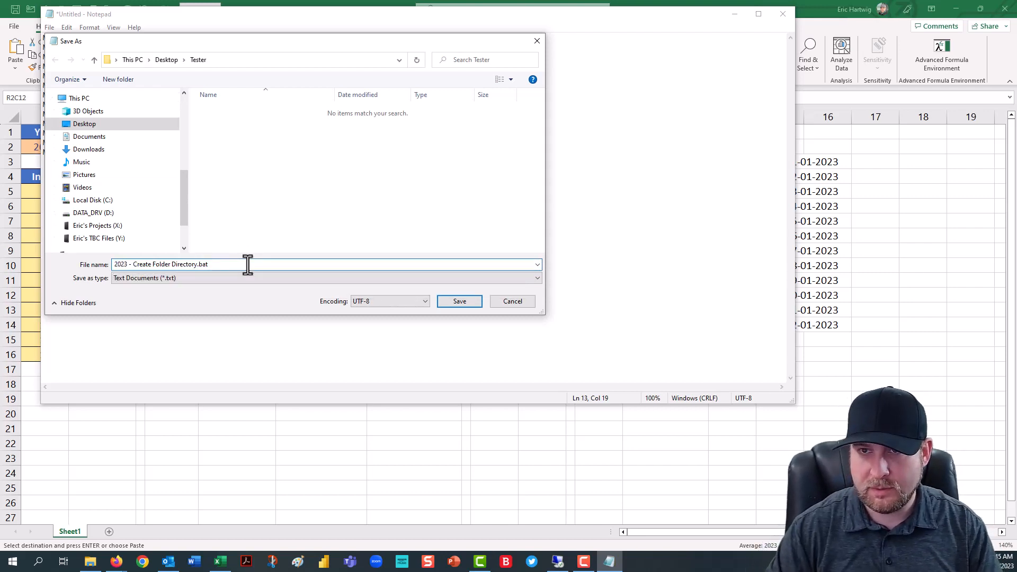
key("BackSpace")
key("BackSpace")
key("BackSpace")
key("BackSpace")
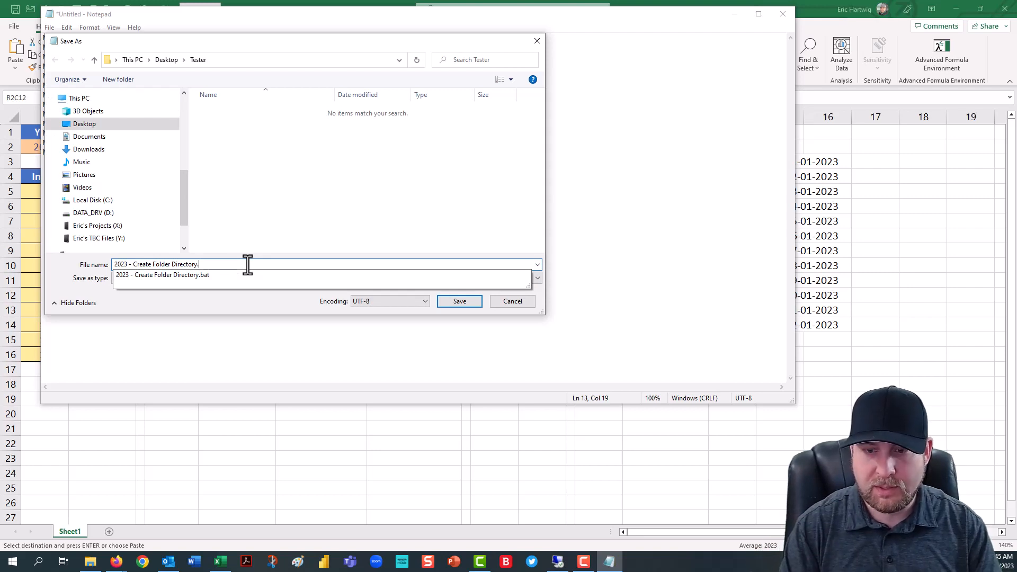
type(".bat")
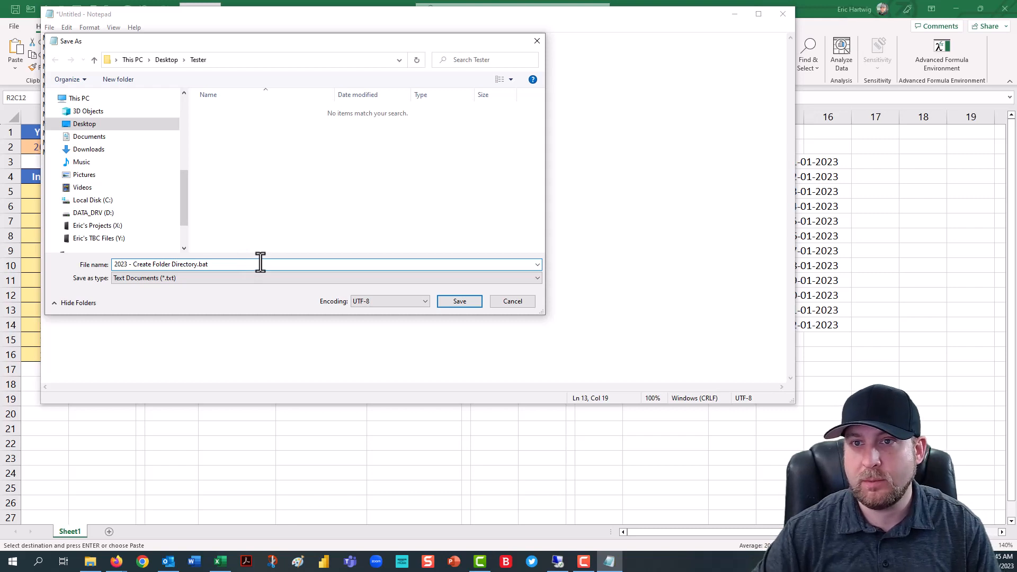
left_click(449, 304)
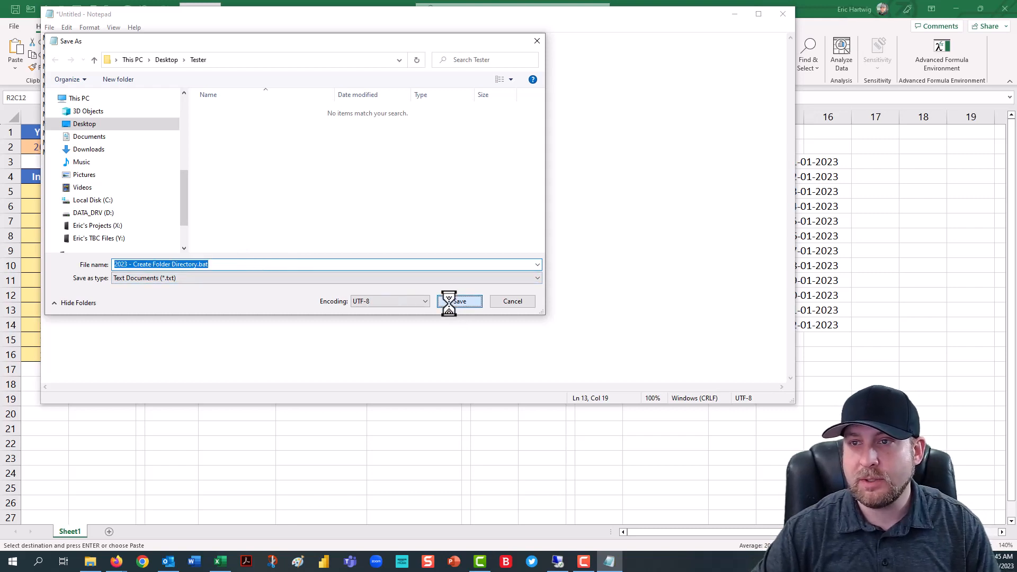
left_click(533, 282)
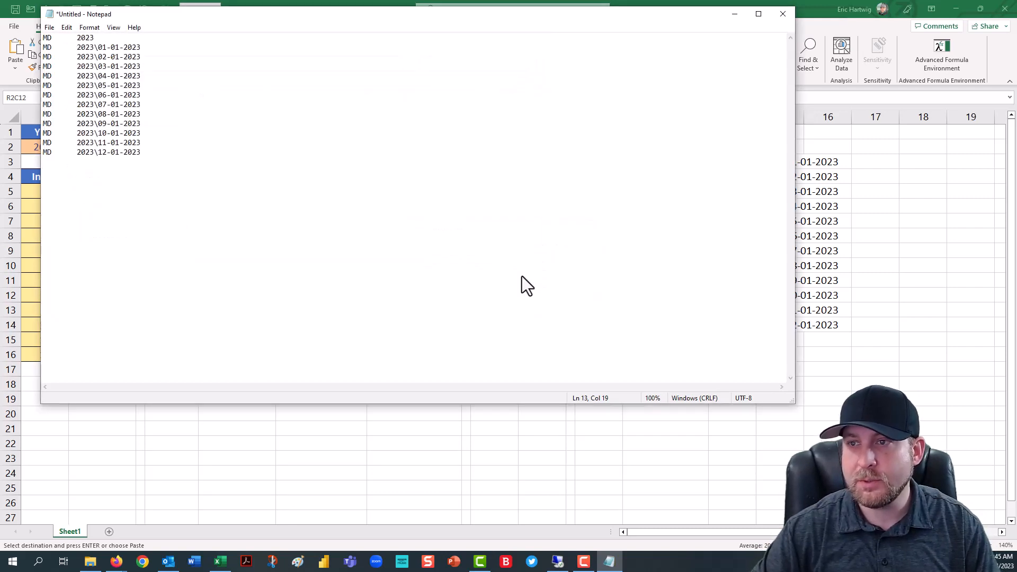
left_click(781, 15)
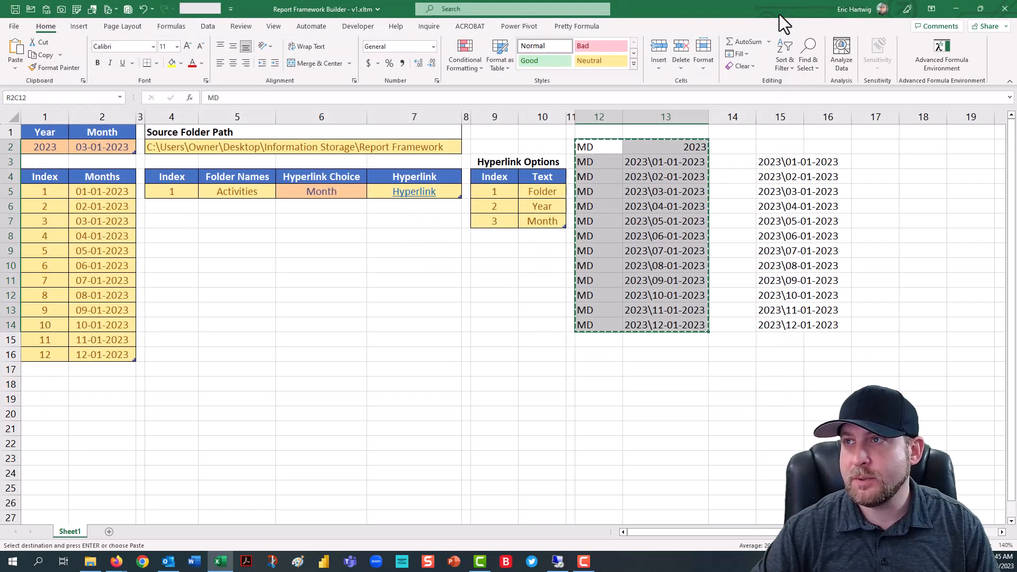
- Switch to the Tester folder in File Explorer and delete 2023 - Create Folder.bat
left_click(956, 9)
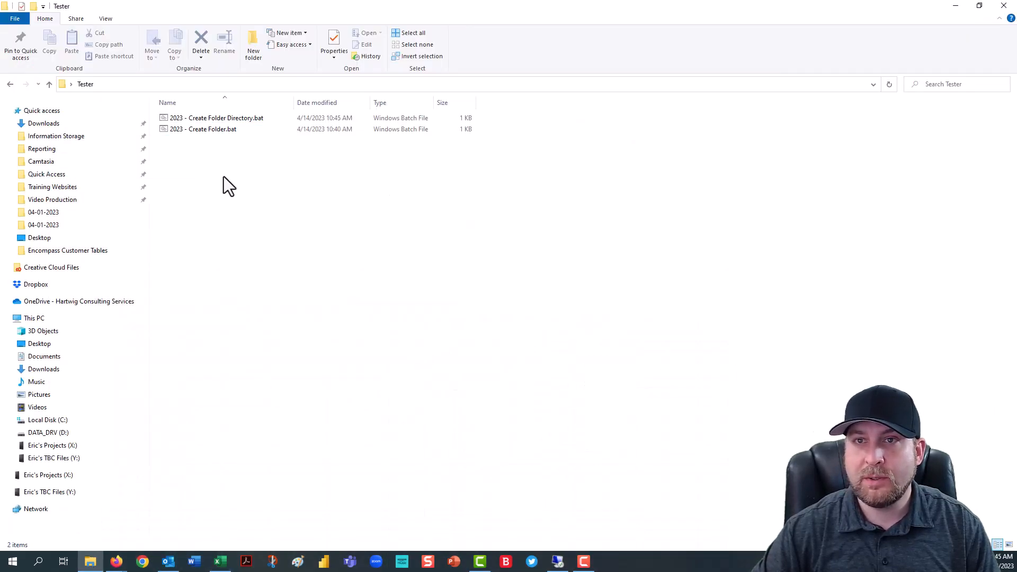
left_click(205, 132)
key("Delete")
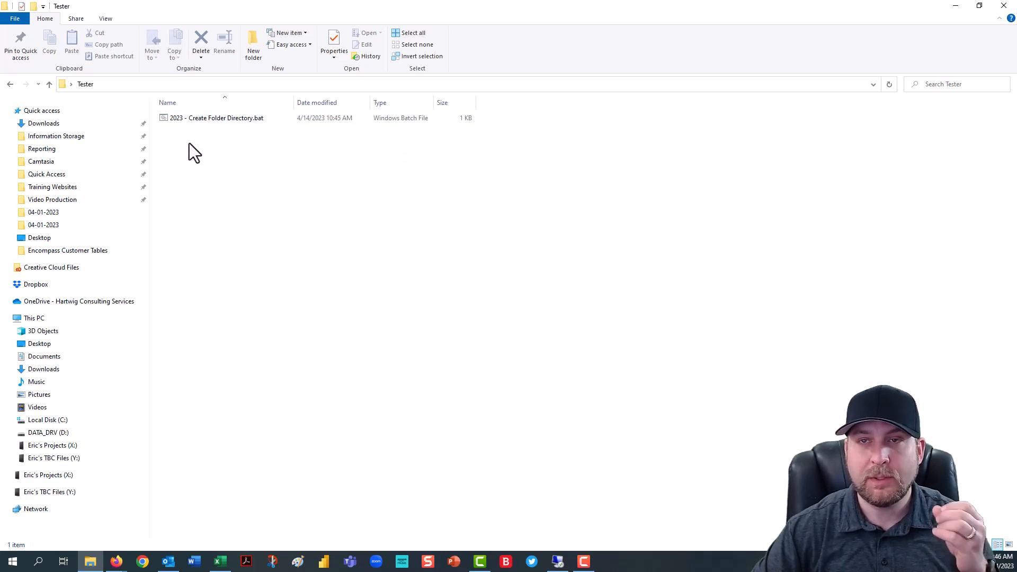
- Run 2023 - Create Folder Directory.bat and open the generated 2023 folder
left_click(201, 119)
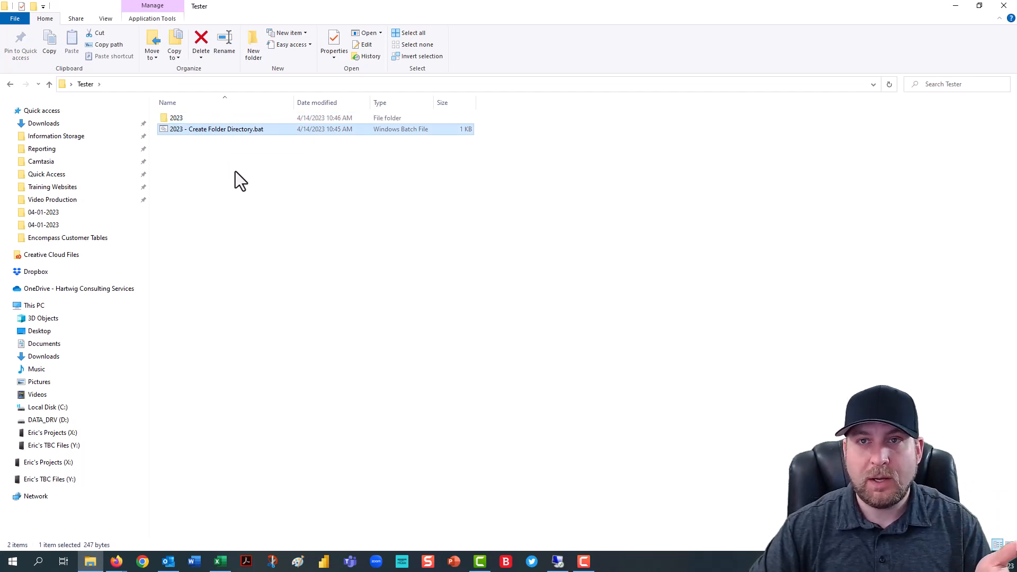
double_click(183, 118)
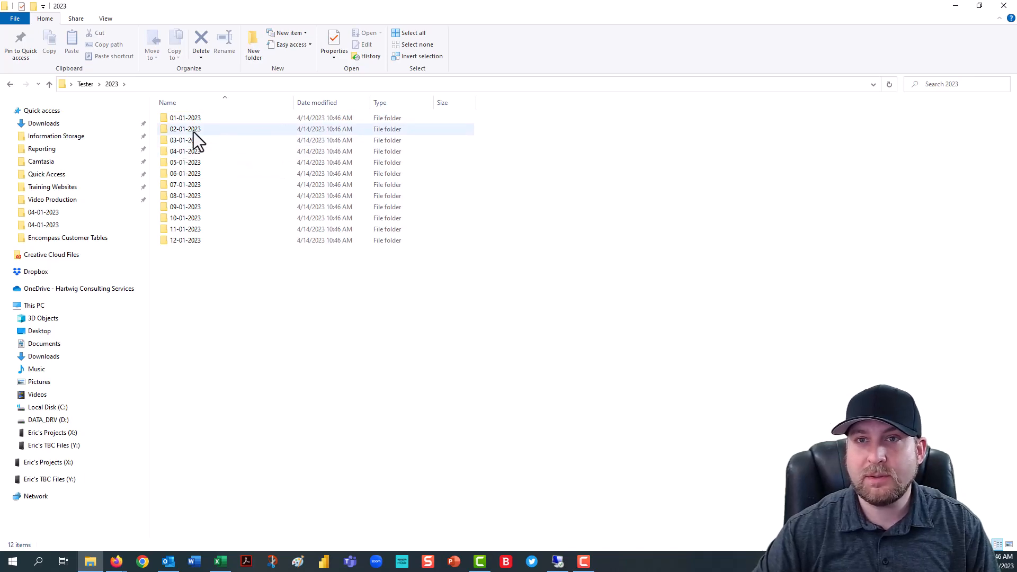
- Return to the Excel workbook, clear the copy selection, and set the Year in R2C1 to 2024
left_click(221, 562)
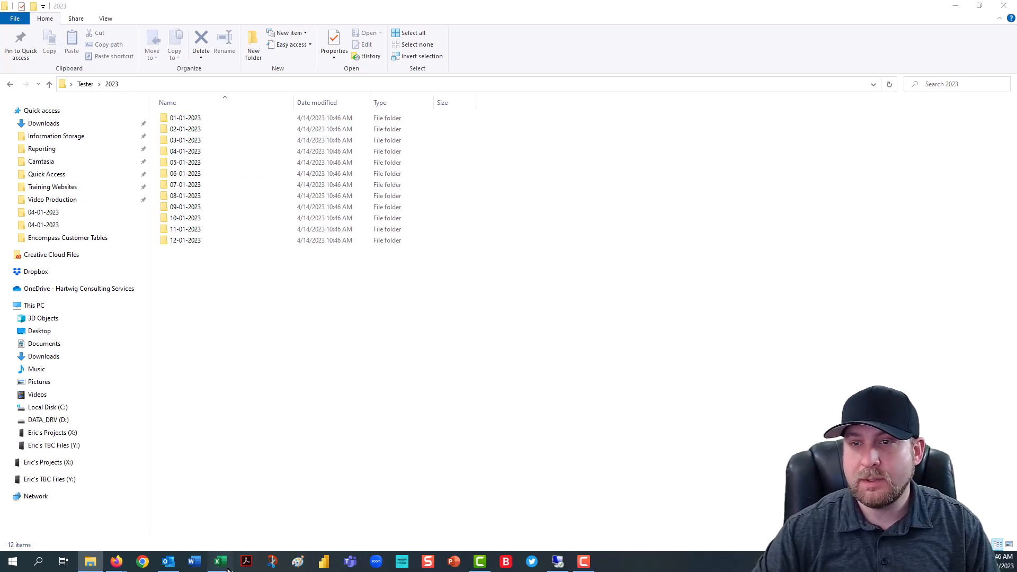
left_click(648, 147)
key("Escape")
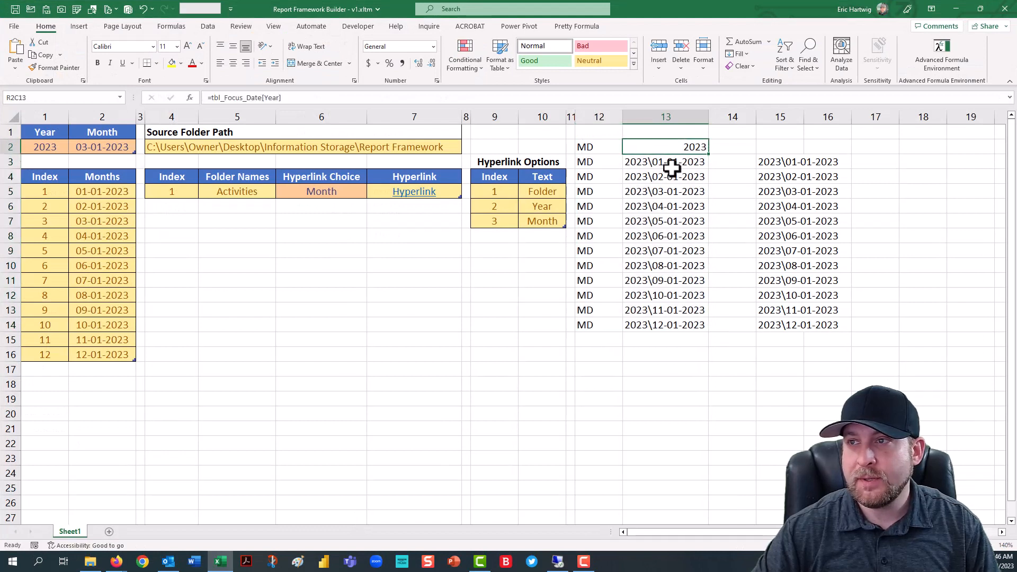
left_click(779, 146)
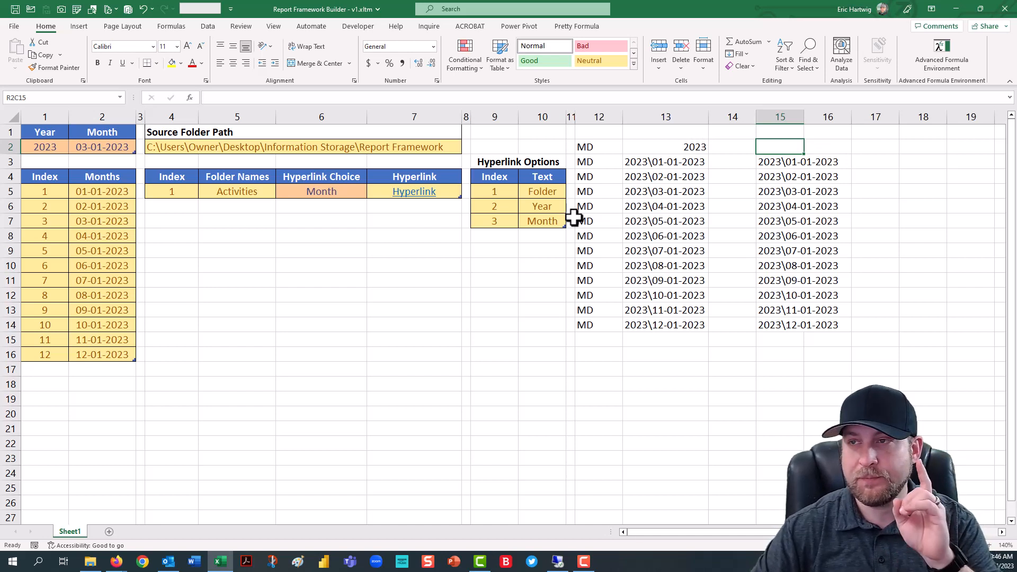
left_click(50, 150)
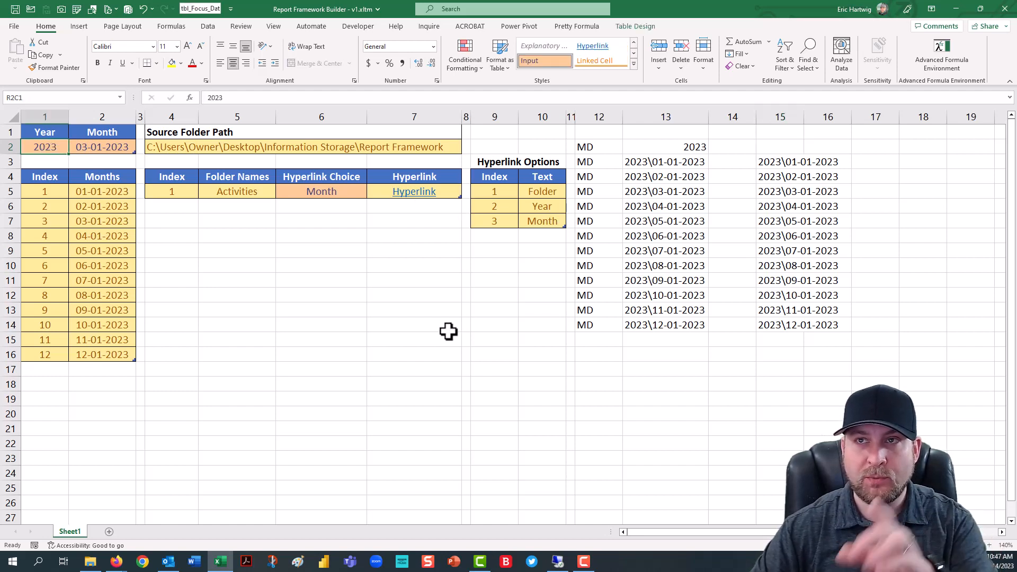
type("2024")
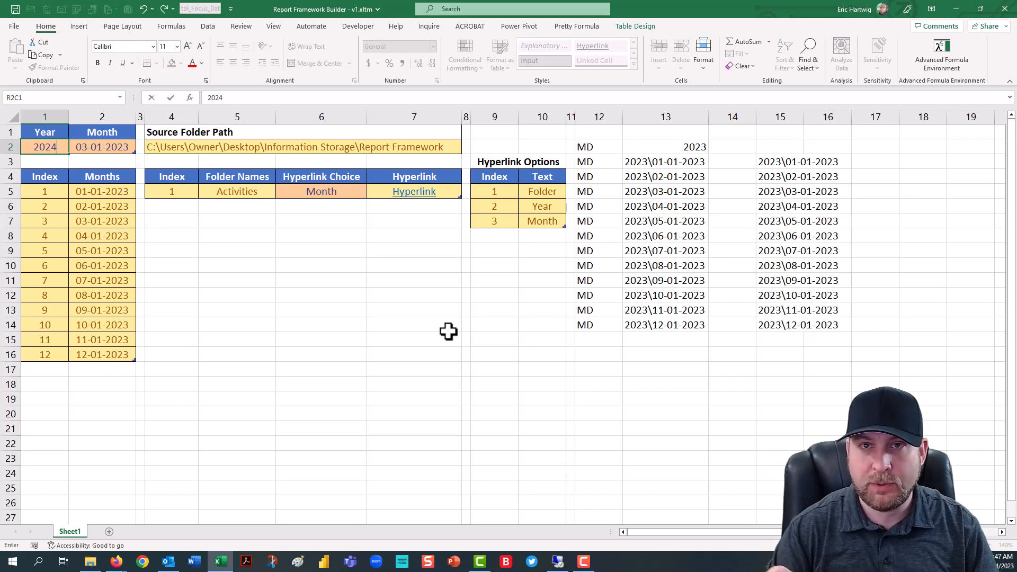
key("Return")
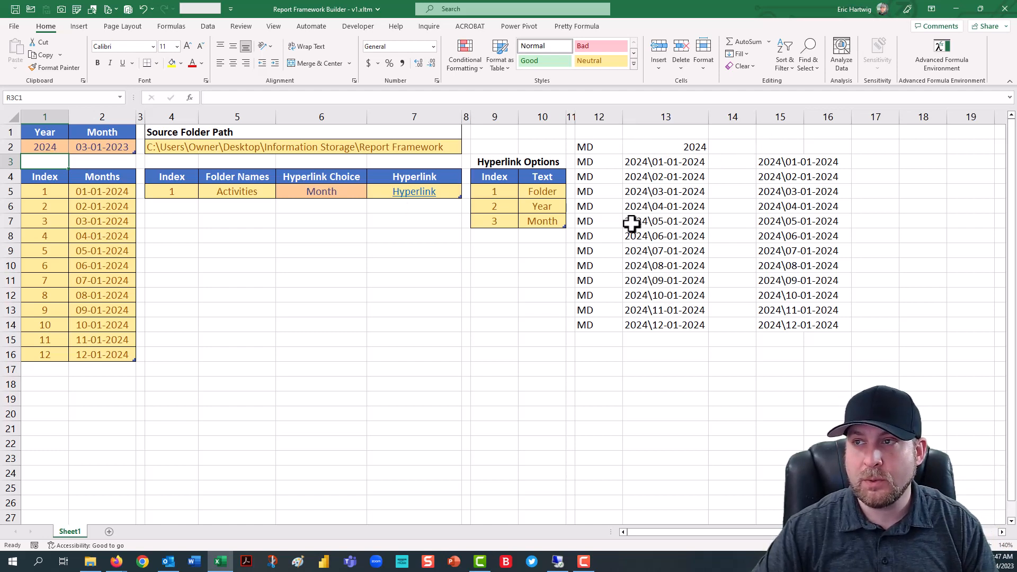
- Copy the updated MD commands and paths in R2C12:R14C13 and paste them into a blank Notepad document
mouse_move(600, 148)
left_mouse_down()
mouse_move(649, 265)
mouse_move(658, 325)
left_mouse_up()
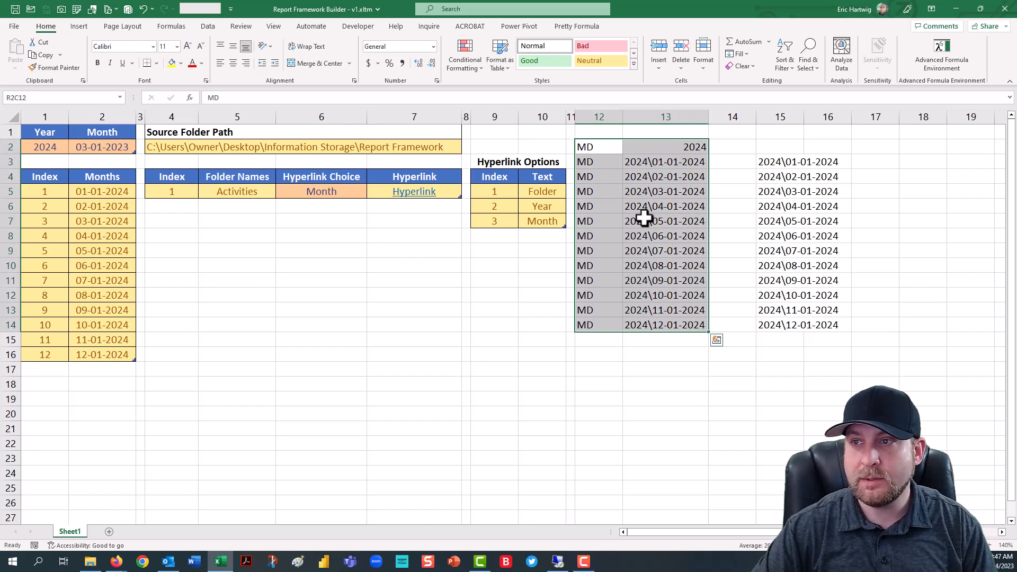
right_click(641, 196)
left_click(667, 236)
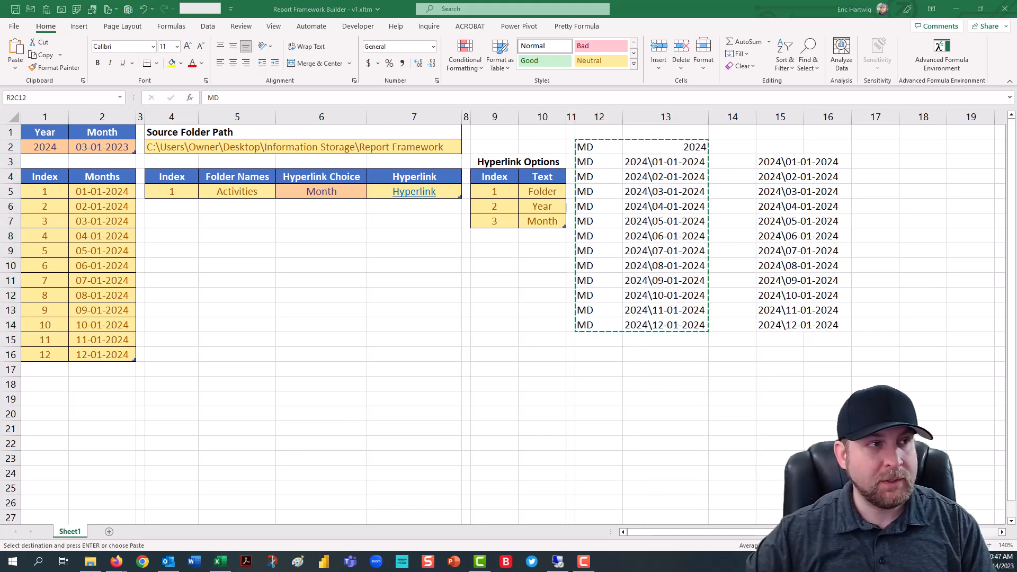
key("Return")
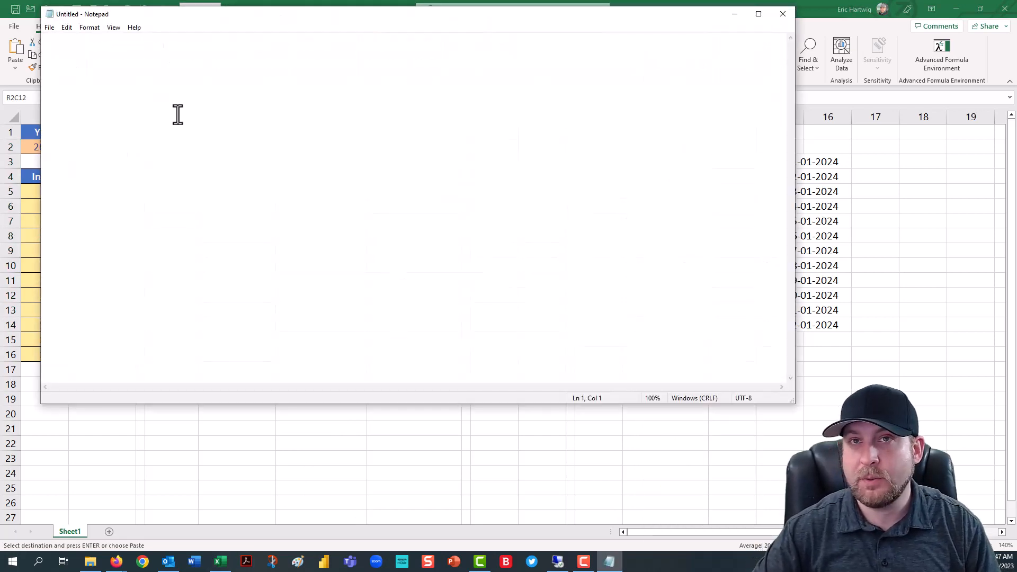
key("ctrl+v")
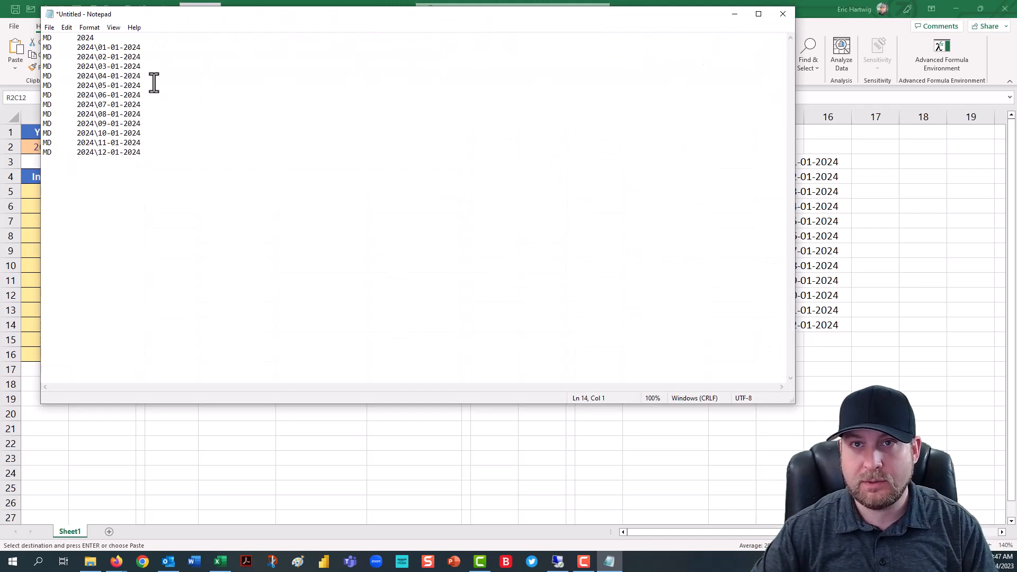
- Save the Notepad document as 2024 - Create Folder Directory.bat in the Tester folder on the Desktop
left_click(49, 29)
left_click(87, 85)
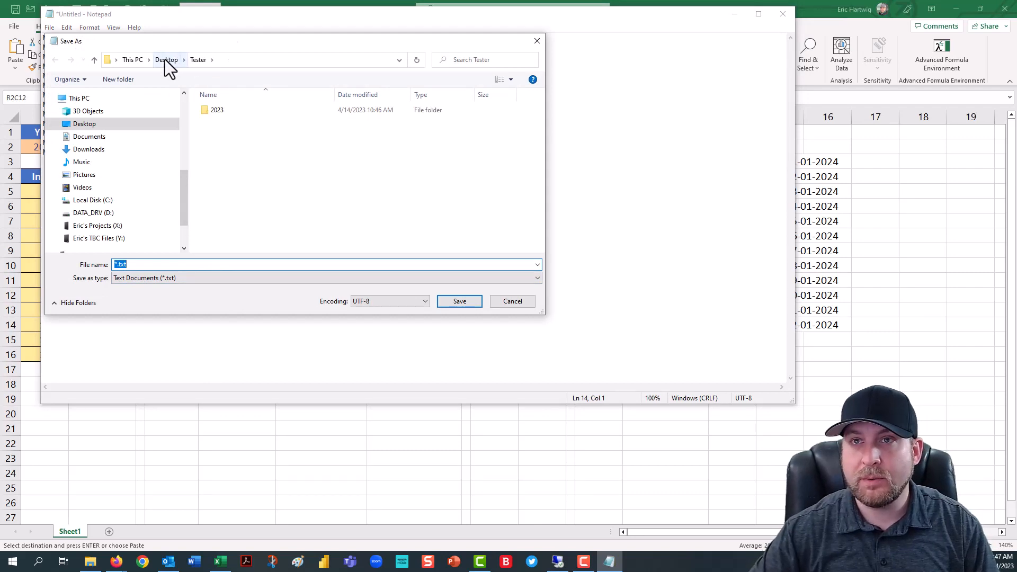
type("2024 - ")
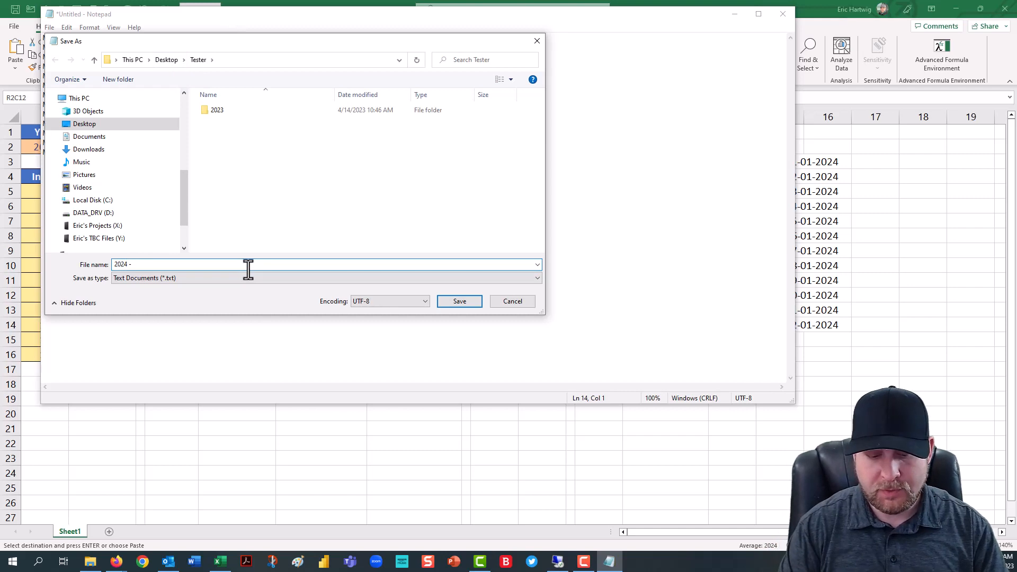
type("Create F")
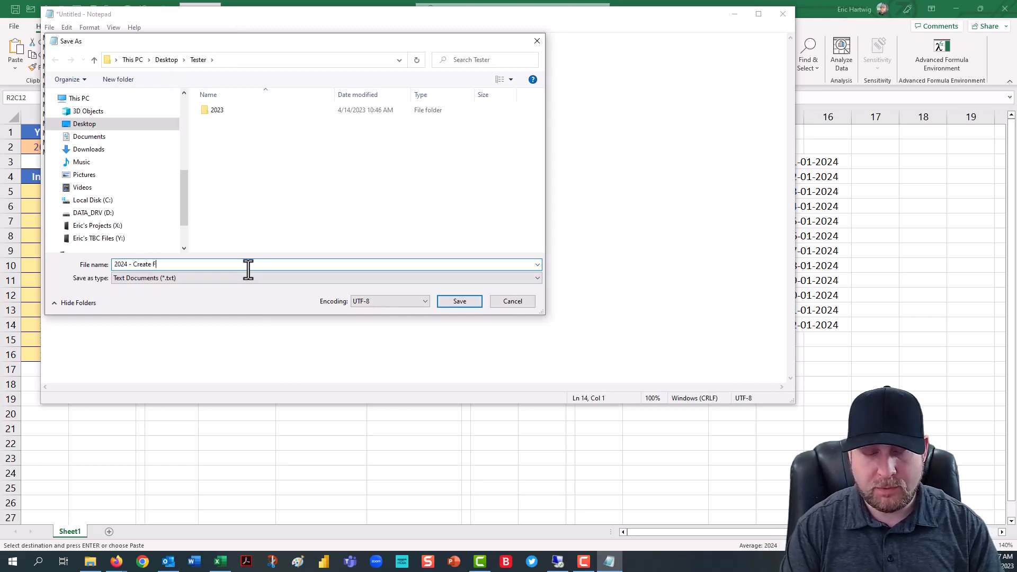
type("older Direc")
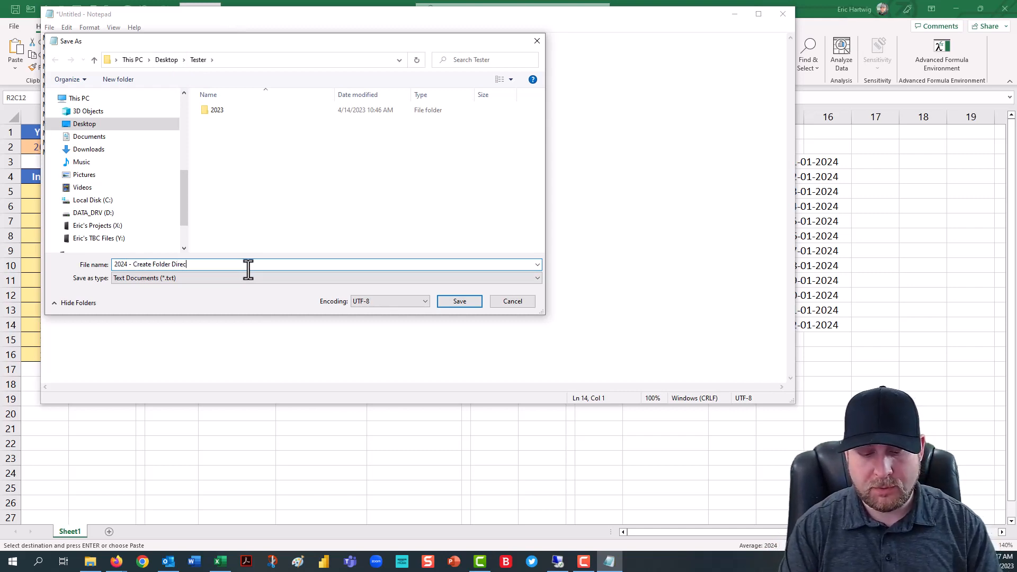
type("tory.")
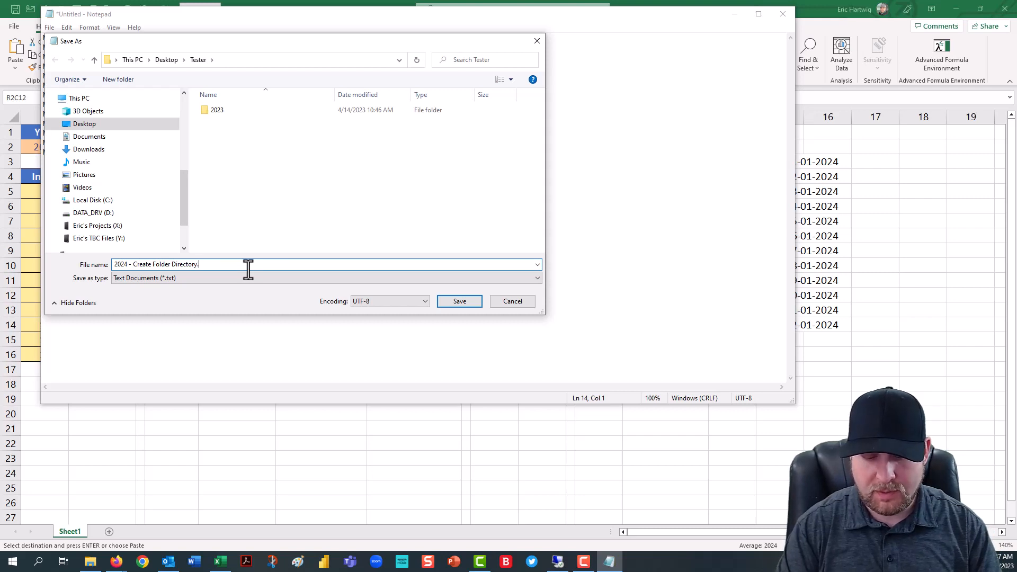
type("bat")
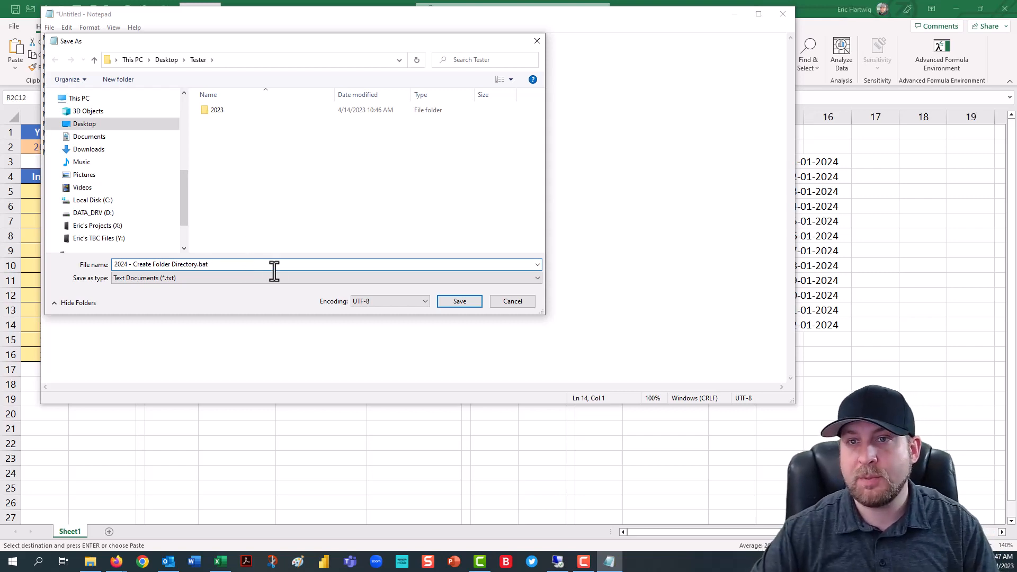
left_click(460, 301)
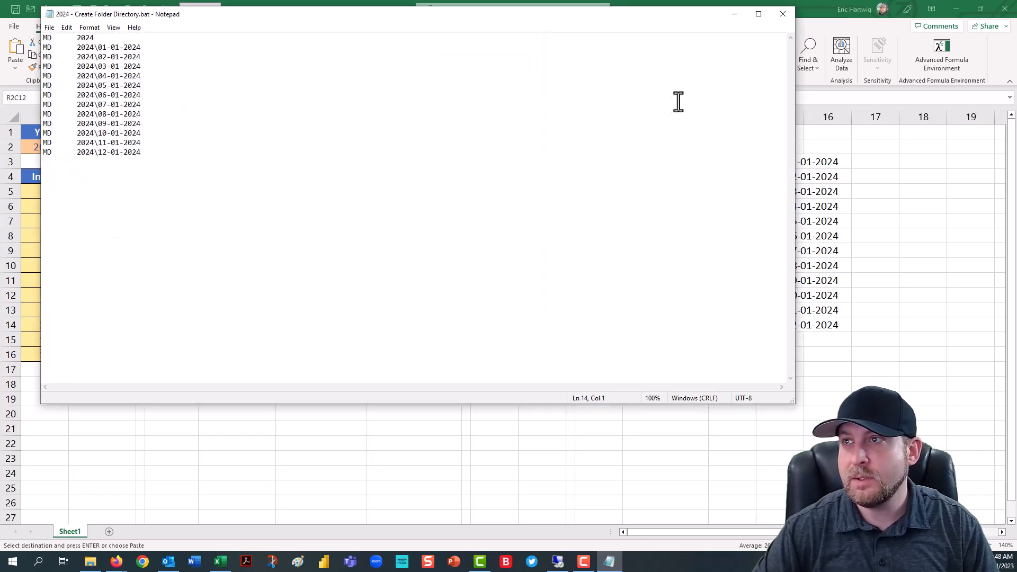
- Switch to the Tester folder in File Explorer, run 2024 - Create Folder Directory.bat, and open the generated 2024 folder
left_click(735, 14)
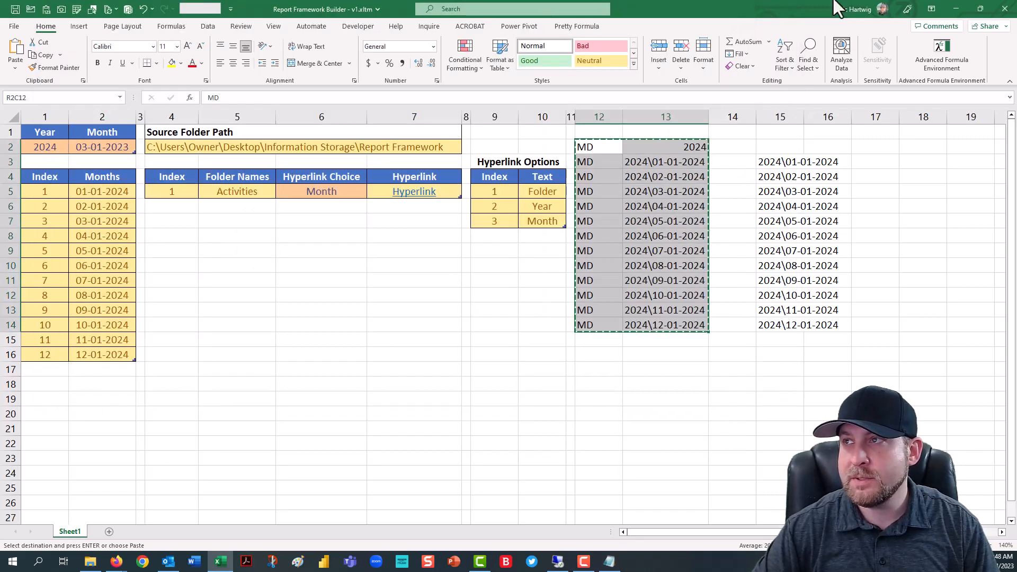
left_click(955, 10)
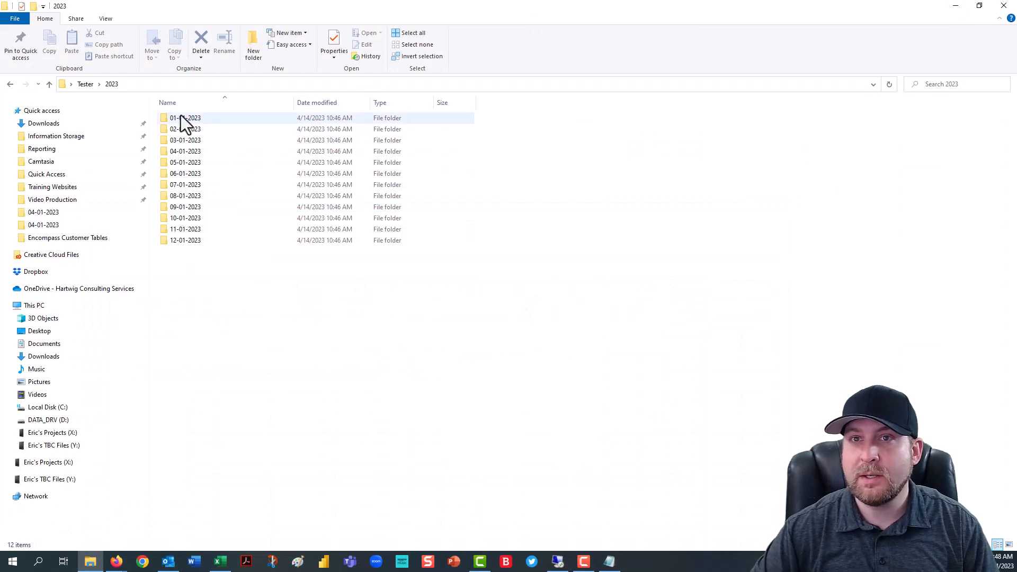
left_click(84, 85)
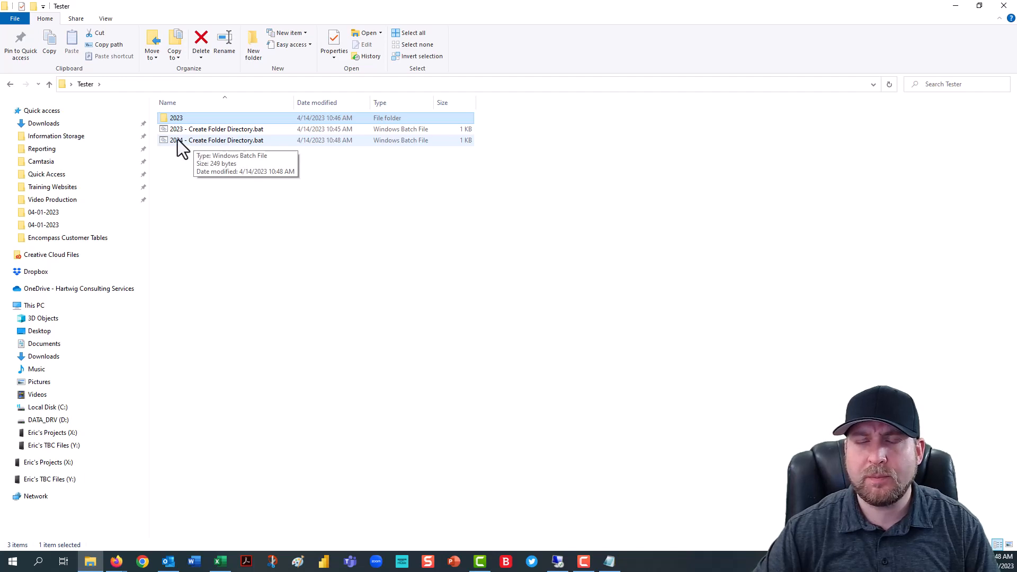
left_click(197, 140)
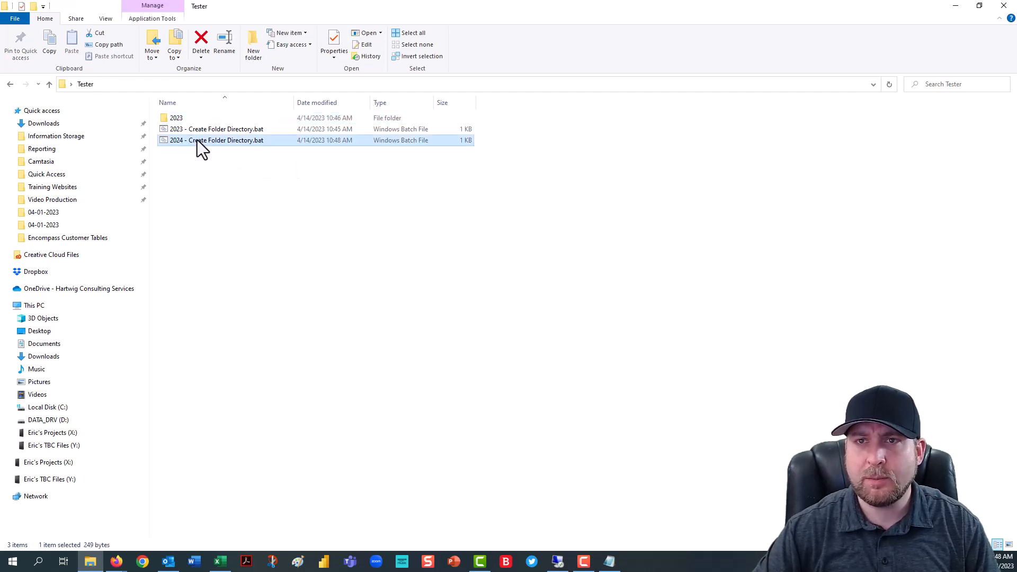
double_click(197, 140)
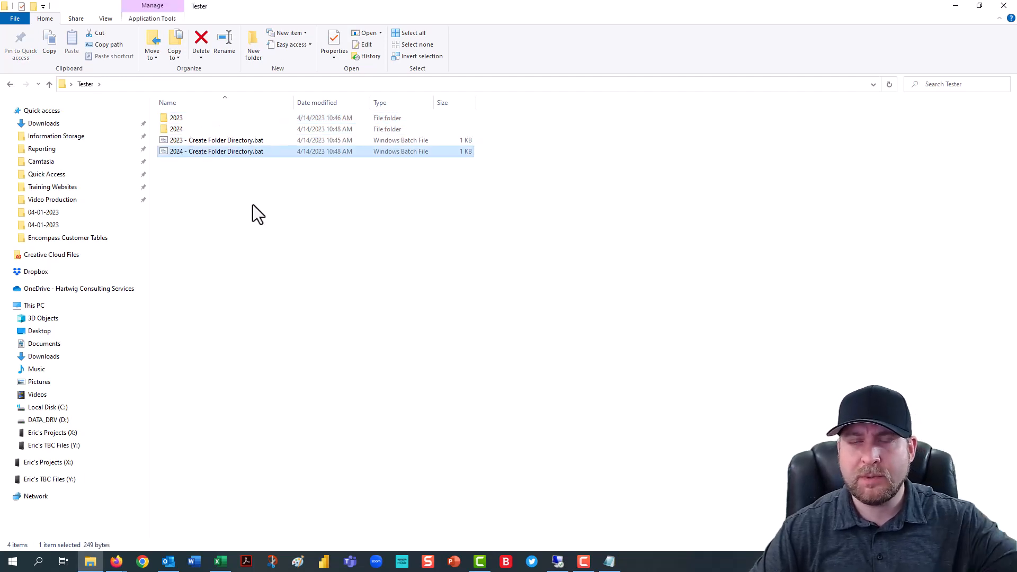
double_click(198, 129)
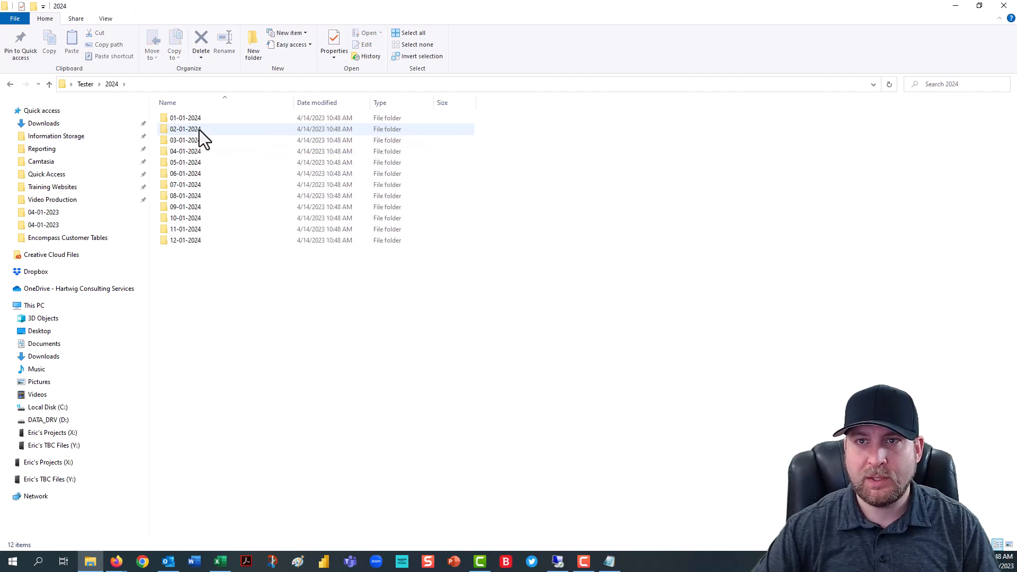